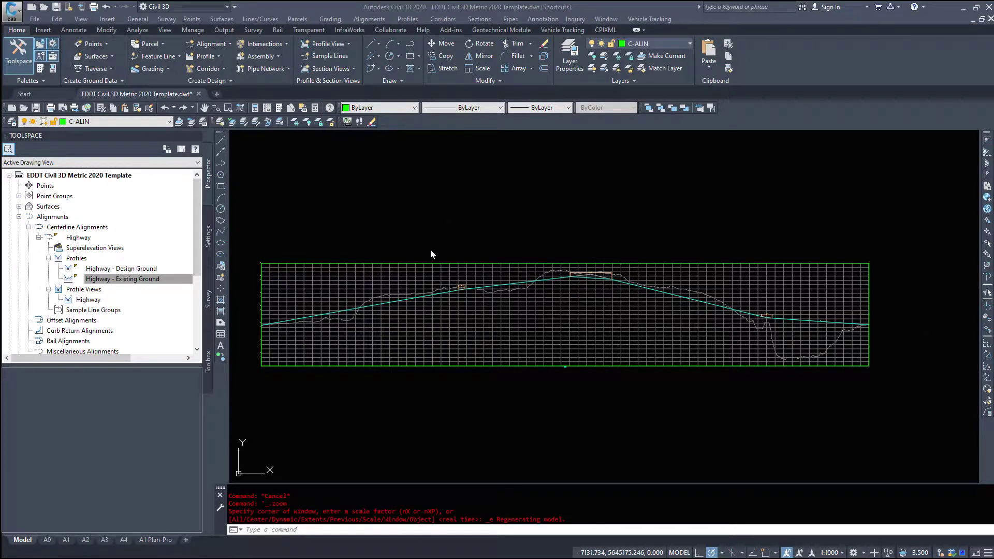
# Examine the Highway - Design Ground profile and its first vertical curve in the profile view
pyautogui.click(427, 294)
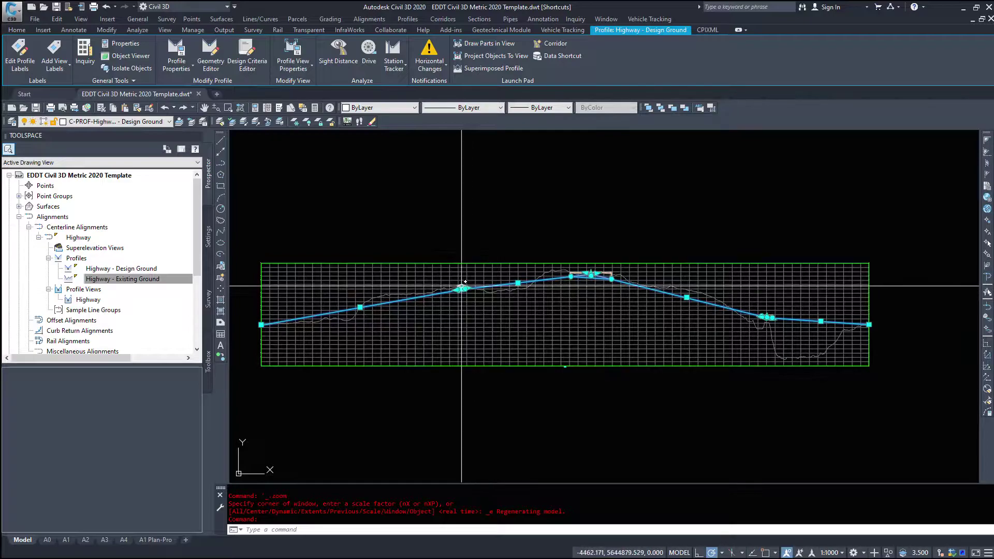
pyautogui.scroll(8, 433, 296)
pyautogui.scroll(-10, 443, 295)
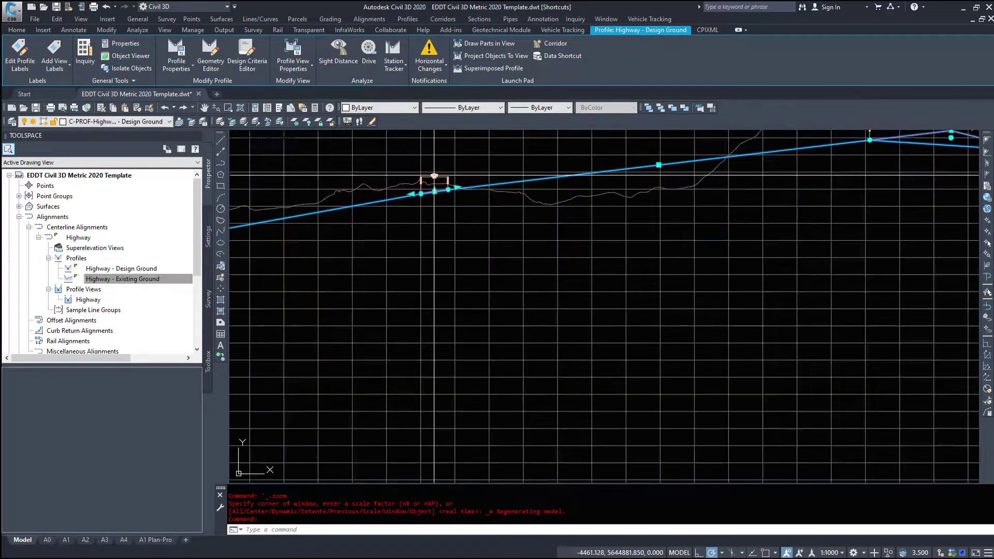
pyautogui.press('Escape')
pyautogui.scroll(4, 443, 296)
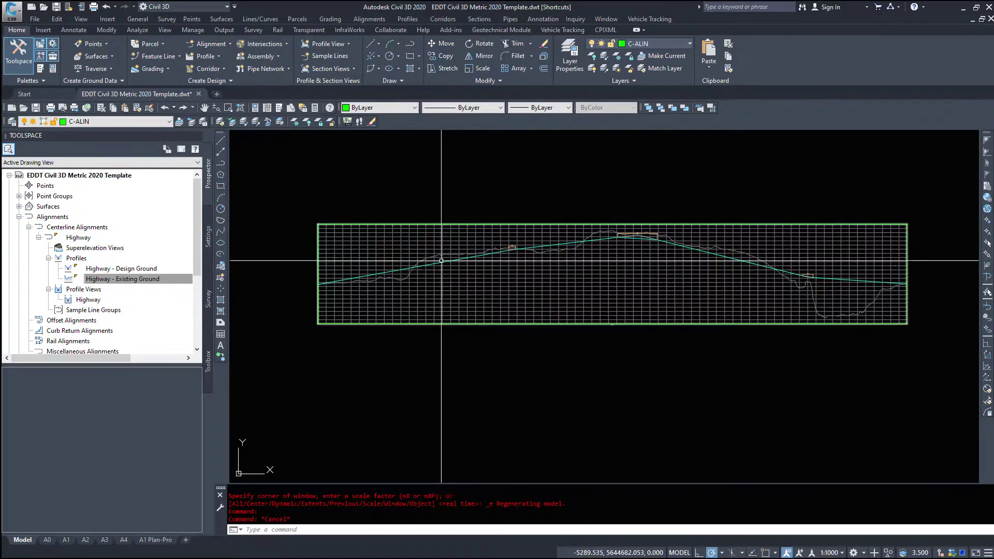
pyautogui.click(323, 284)
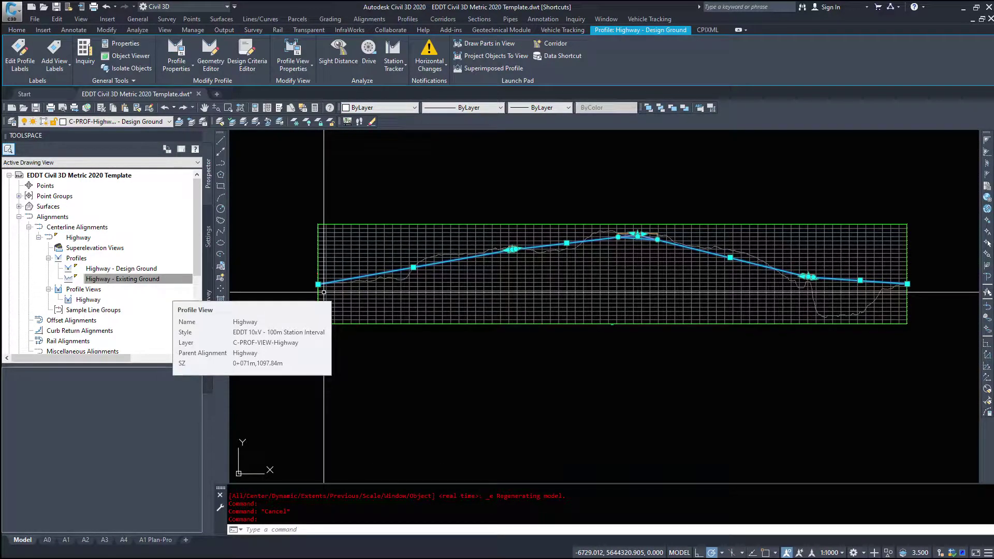
pyautogui.scroll(5, 498, 311)
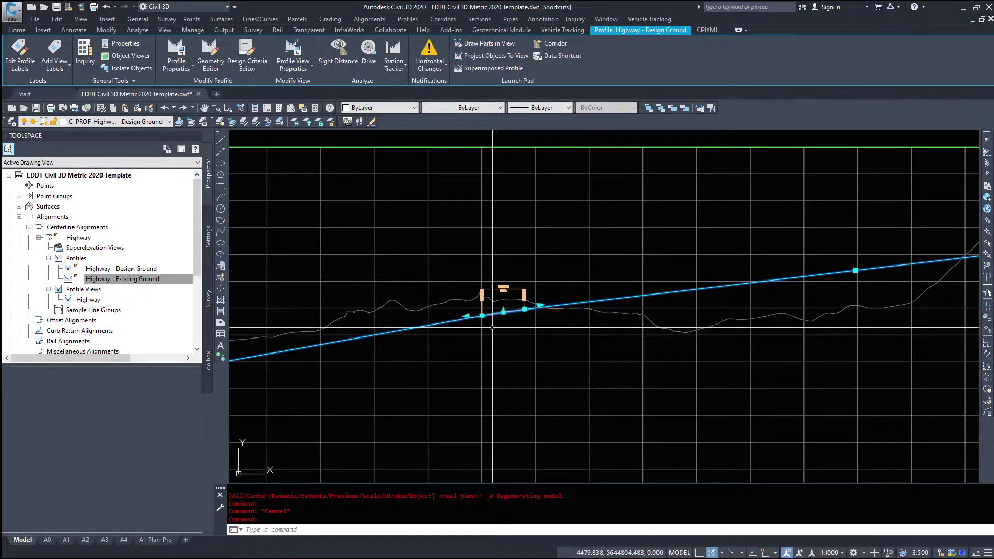
pyautogui.scroll(-5, 328, 335)
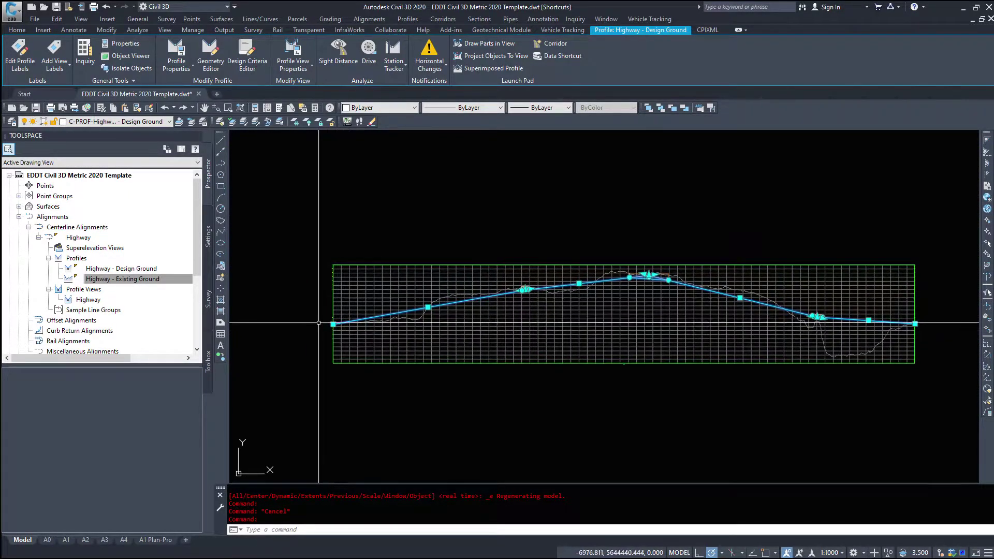
pyautogui.click(318, 325)
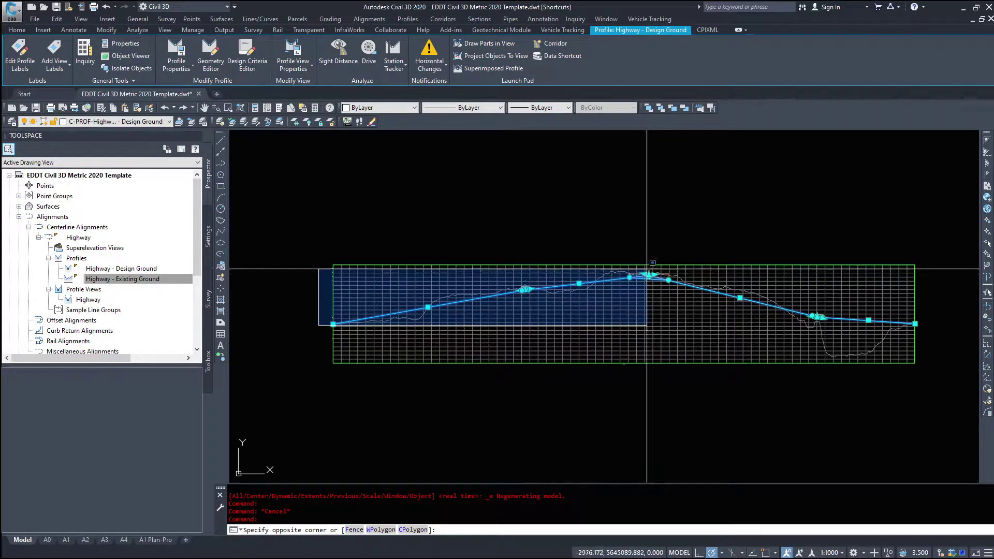
pyautogui.scroll(4, 640, 325)
pyautogui.scroll(4, 645, 324)
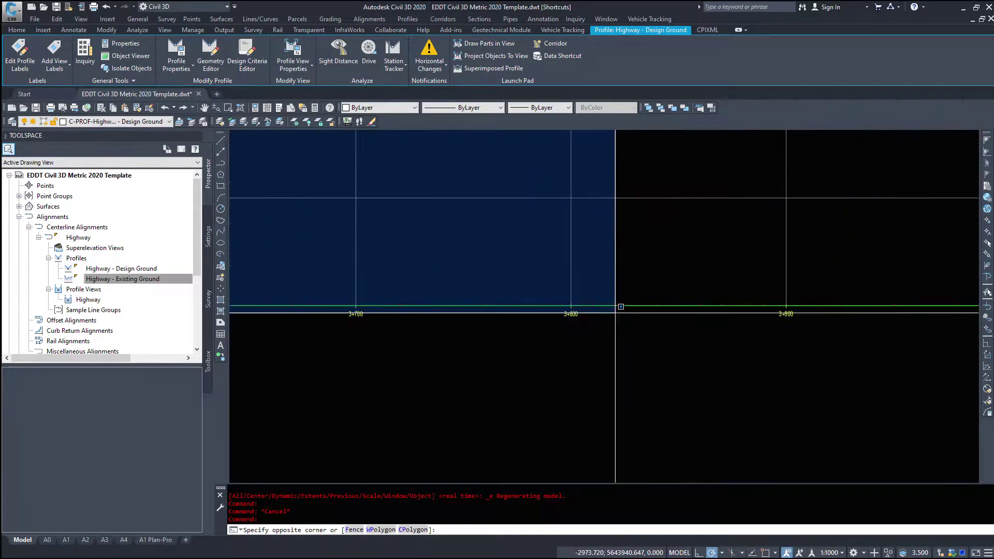
pyautogui.press('Escape')
pyautogui.scroll(-5, 550, 357)
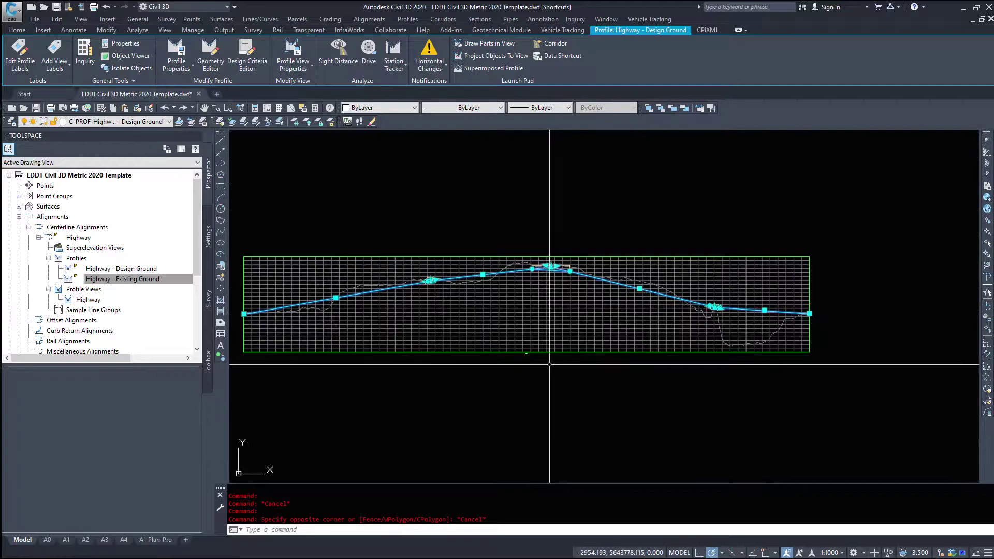
pyautogui.click(553, 363)
pyautogui.press('Escape')
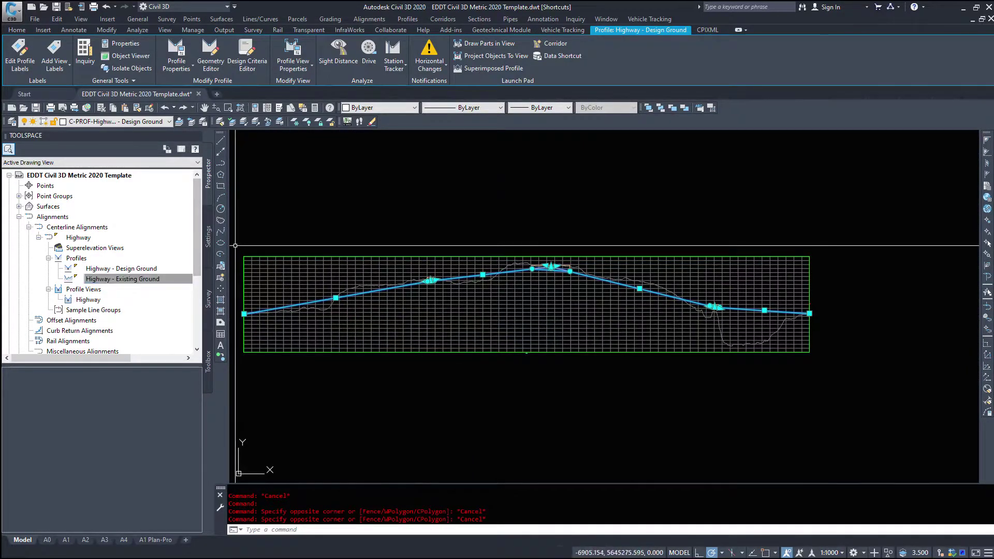
pyautogui.click(231, 243)
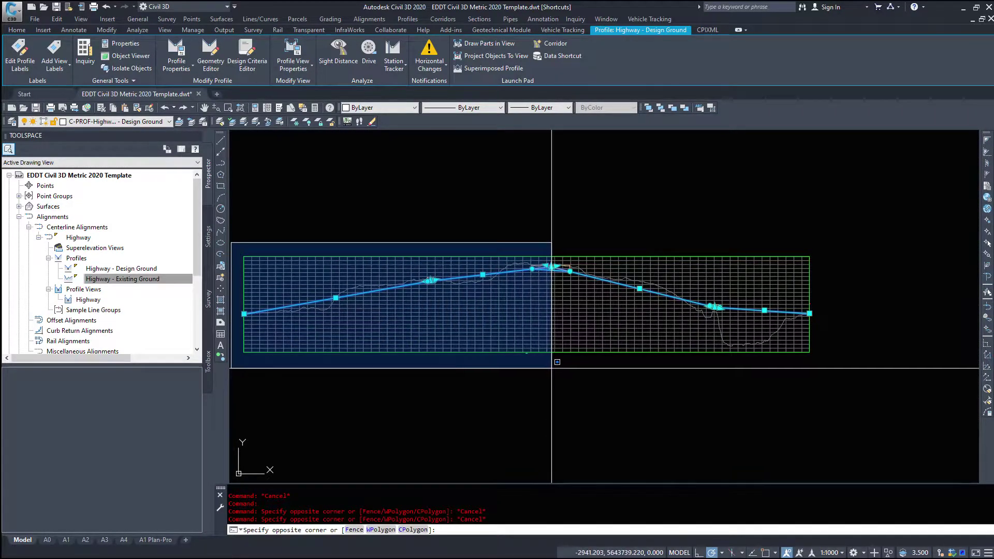
pyautogui.press('Escape')
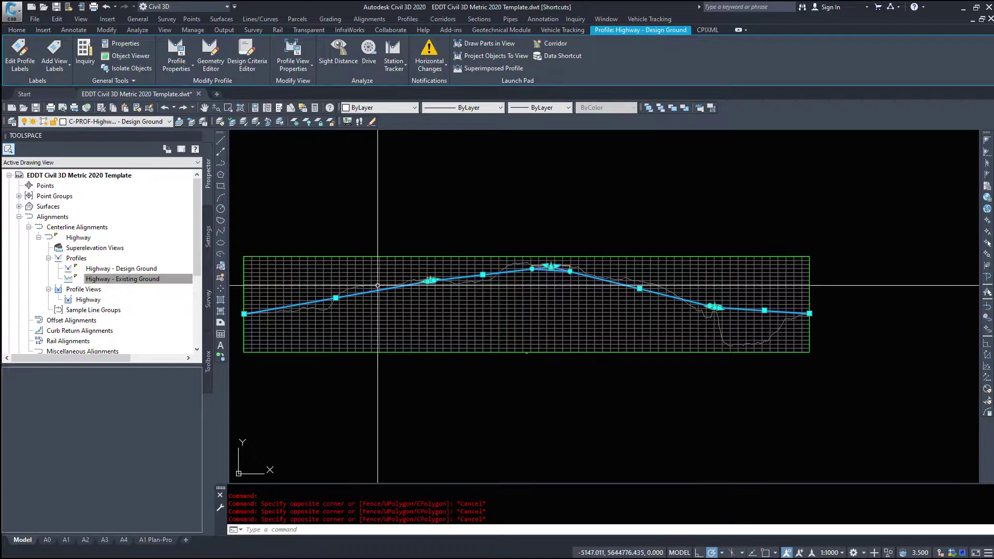
pyautogui.press('Escape')
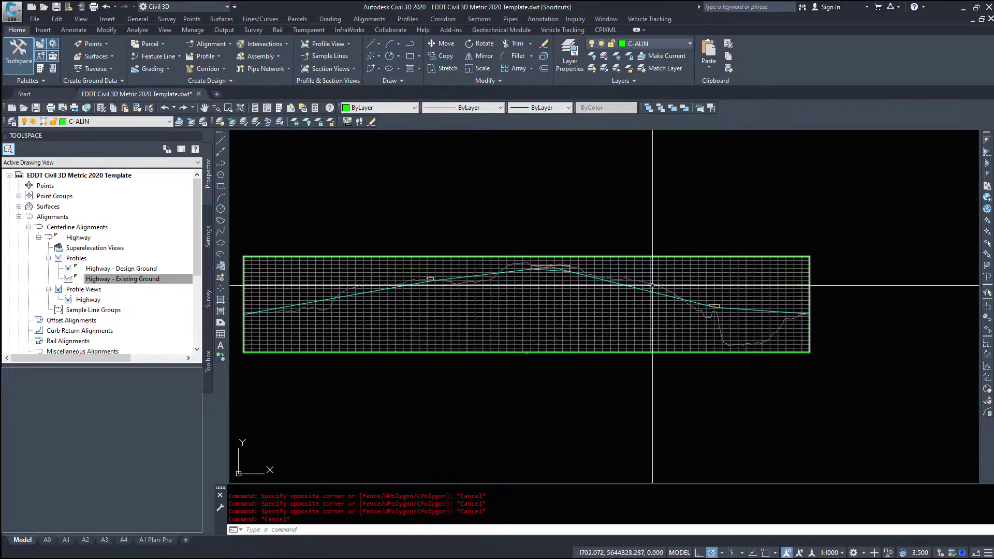
pyautogui.press('Escape')
# Open the geometry layout tools for the Highway - Design Ground profile and place their window just above the profile view
pyautogui.scroll(-2, 660, 398)
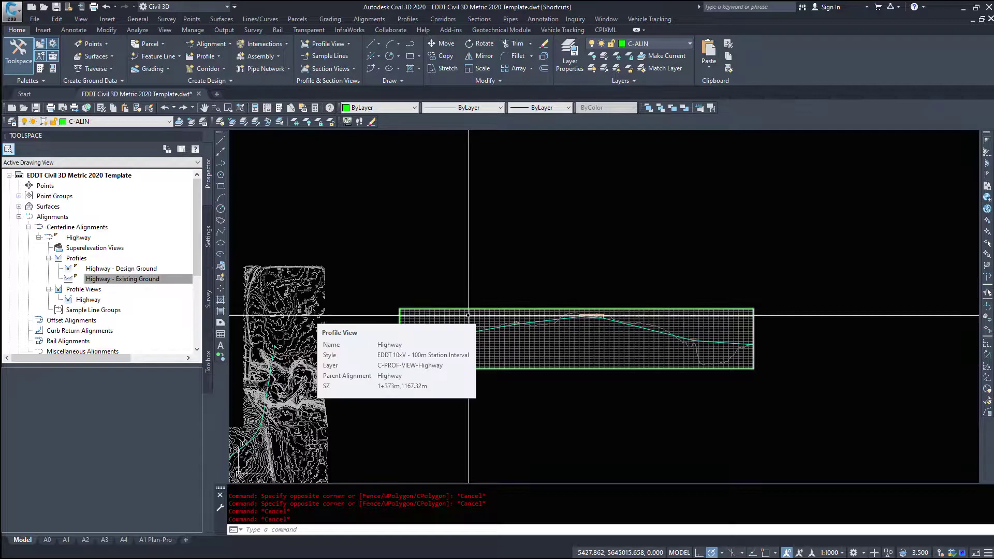
pyautogui.scroll(2, 469, 315)
pyautogui.click(525, 323)
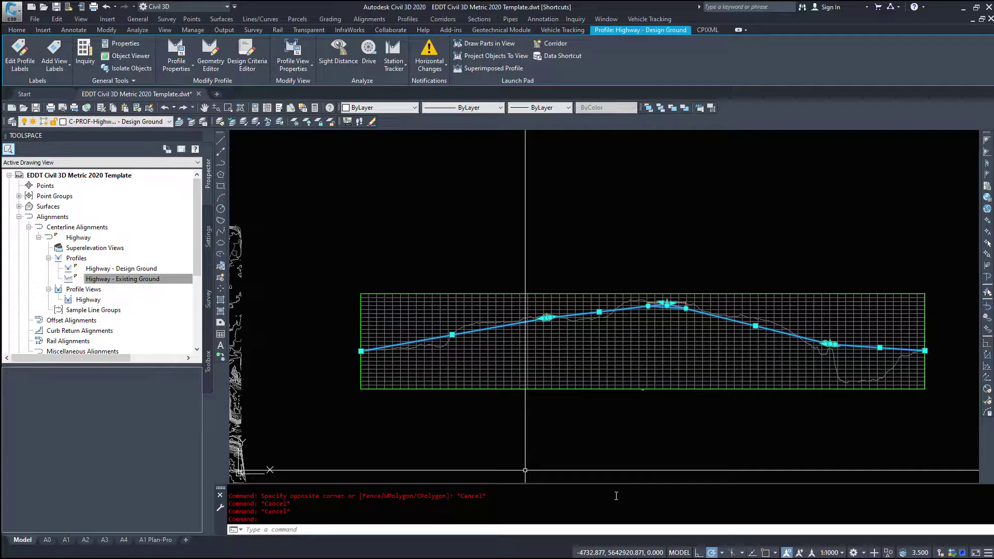
pyautogui.rightClick(412, 258)
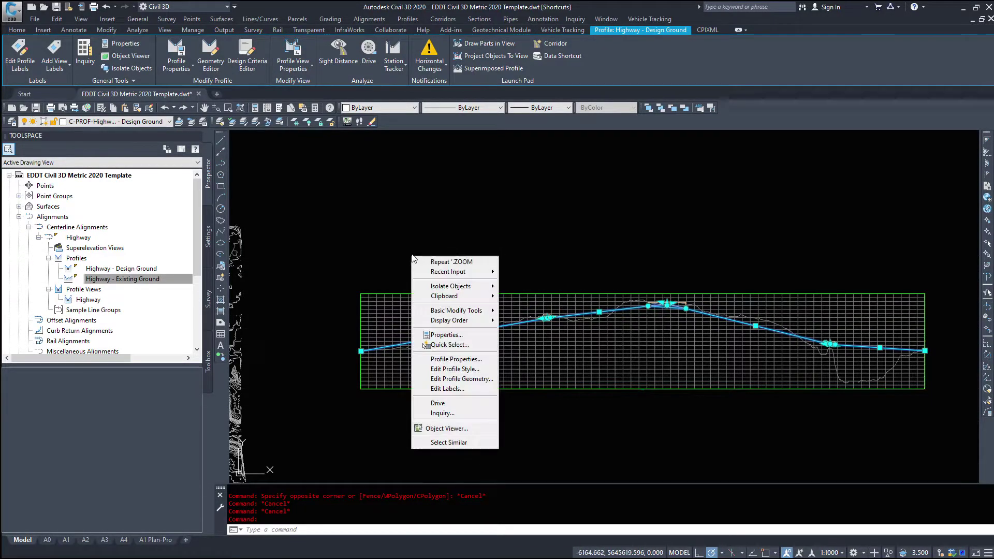
pyautogui.click(480, 378)
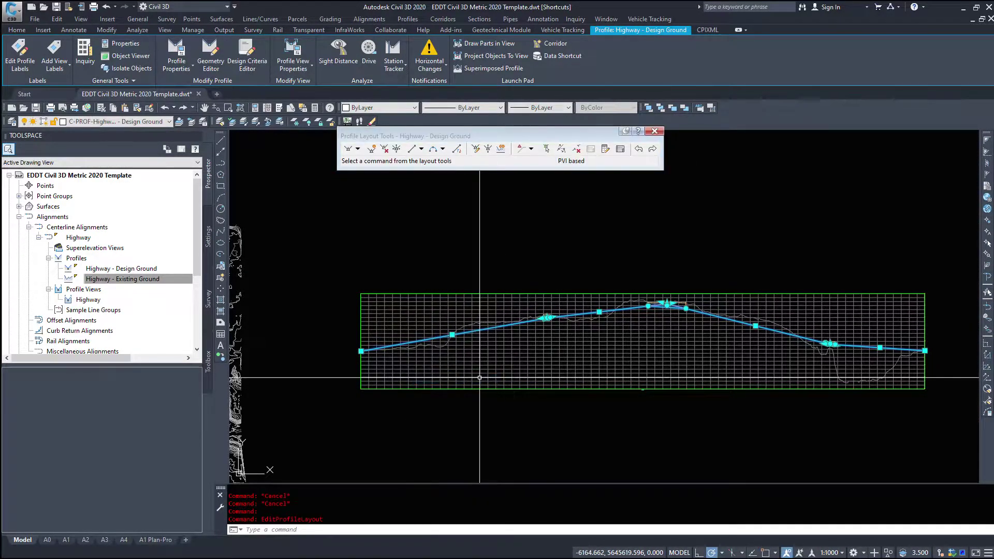
pyautogui.moveTo(449, 136); pyautogui.dragTo(466, 237)
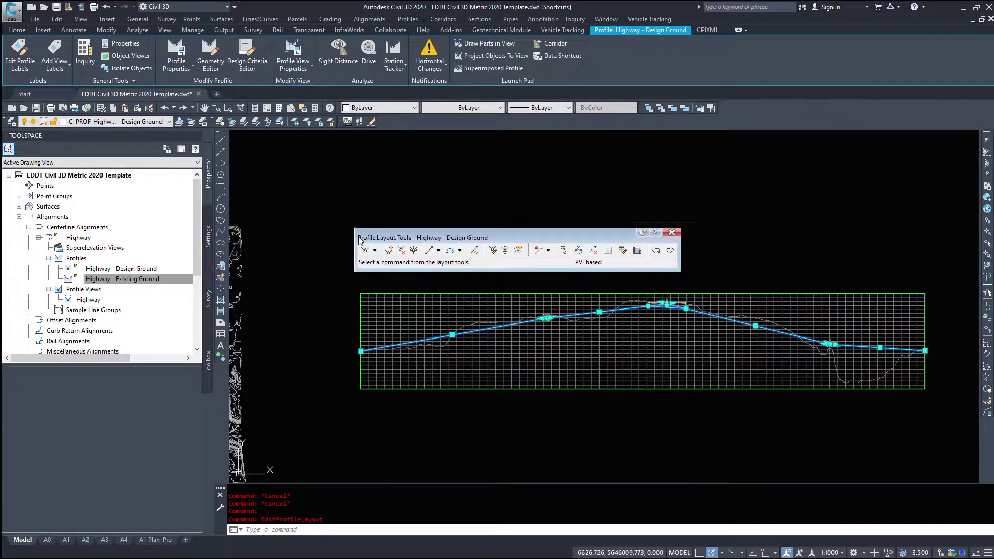
pyautogui.moveTo(398, 242); pyautogui.dragTo(399, 227)
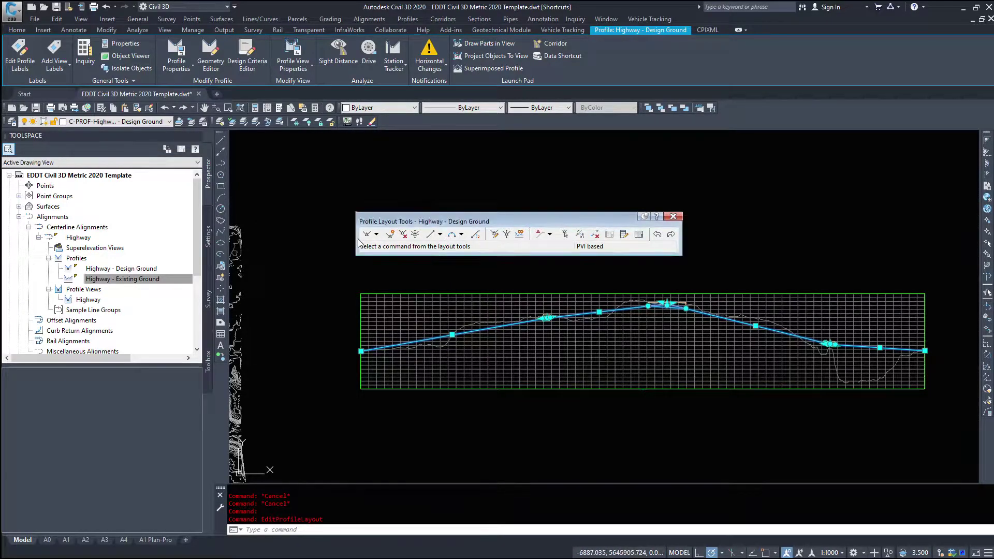
# Review the tangent drawing, fixed and floating tangent, and vertical curve options of the profile layout tools
pyautogui.click(376, 234)
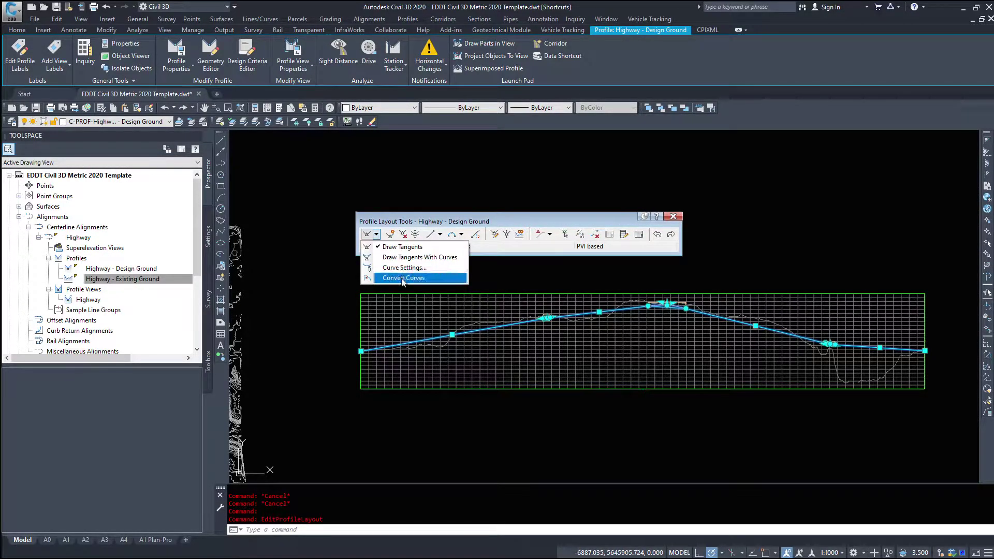
pyautogui.click(390, 218)
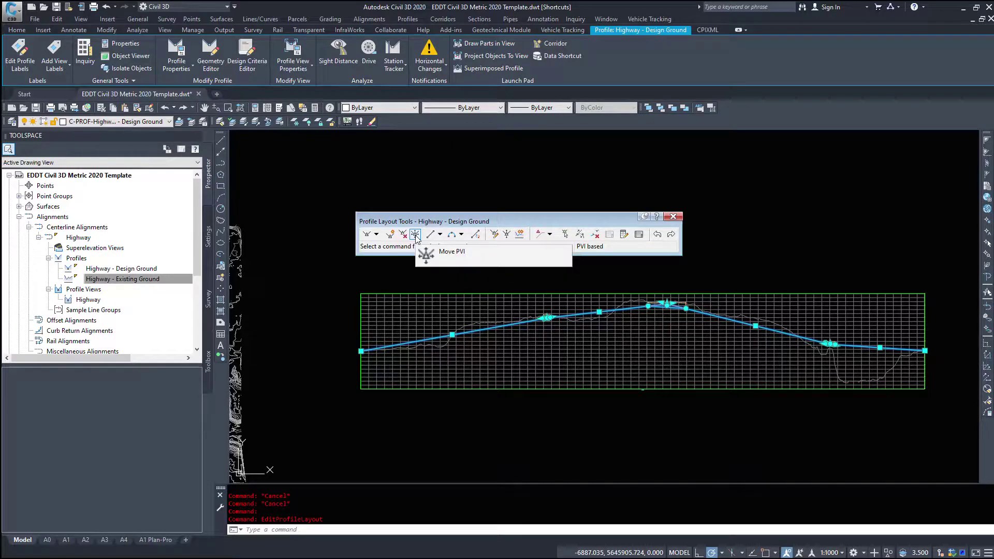
pyautogui.click(440, 235)
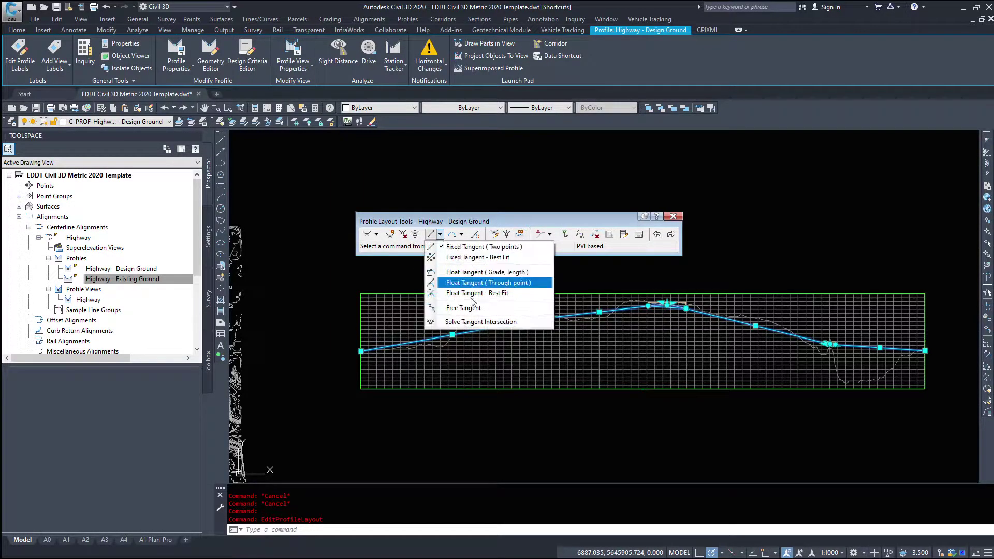
pyautogui.click(461, 234)
pyautogui.click(461, 235)
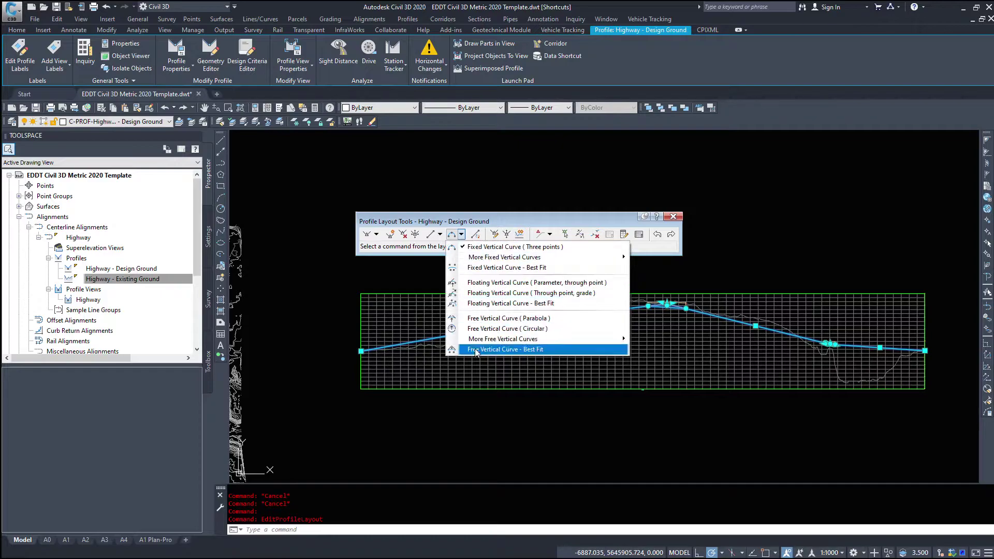
pyautogui.click(466, 236)
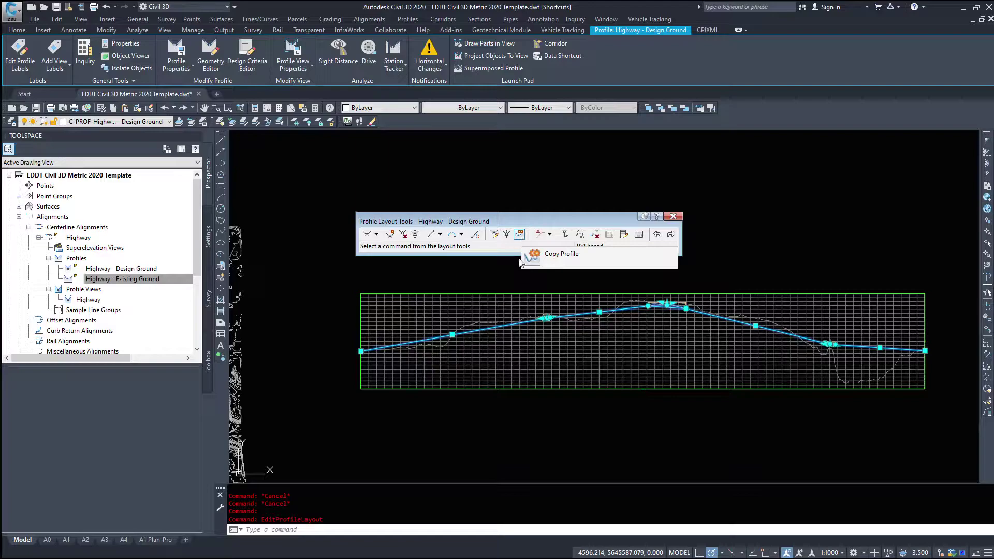
# Keep the editing mode PVI based and show the layout parameters of the first intermediate PVI
pyautogui.click(550, 234)
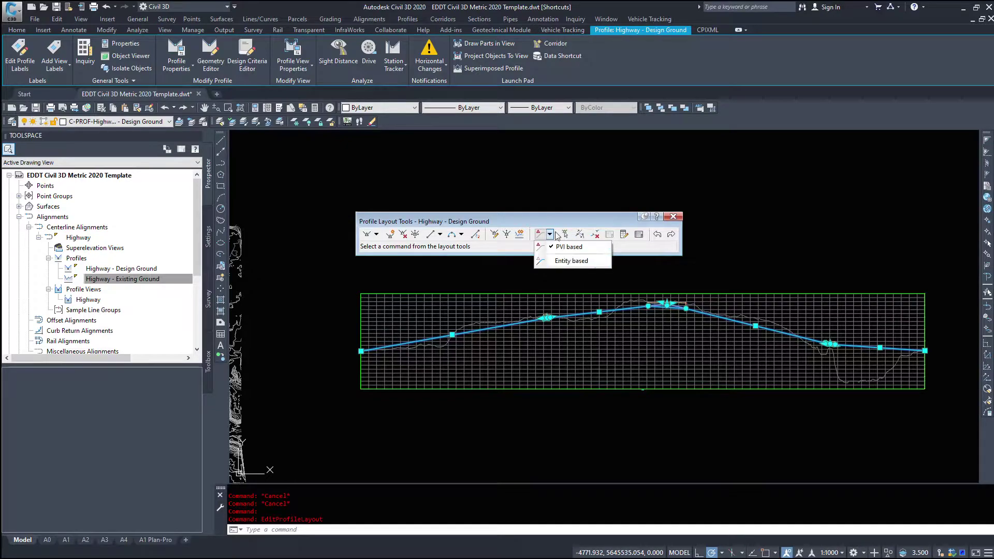
pyautogui.click(568, 247)
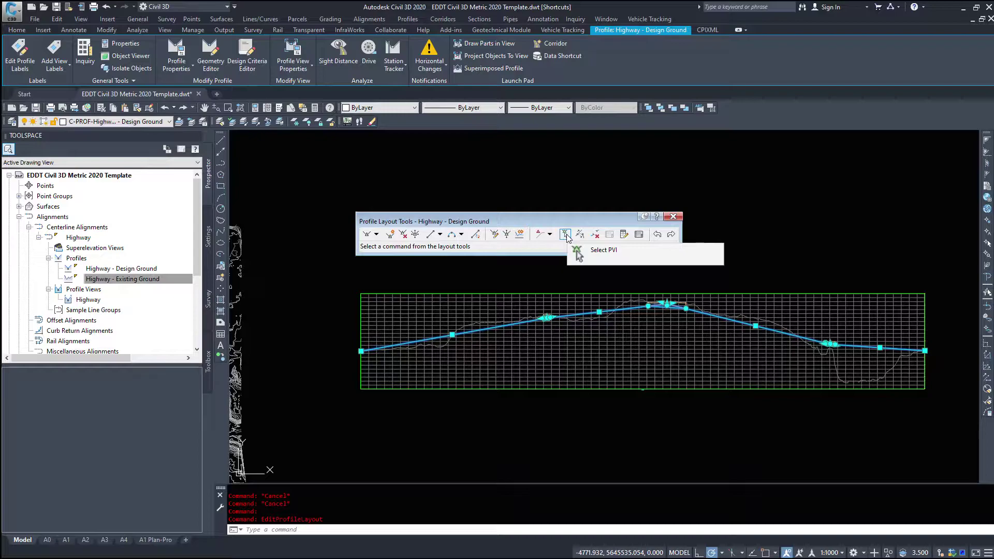
pyautogui.click(565, 234)
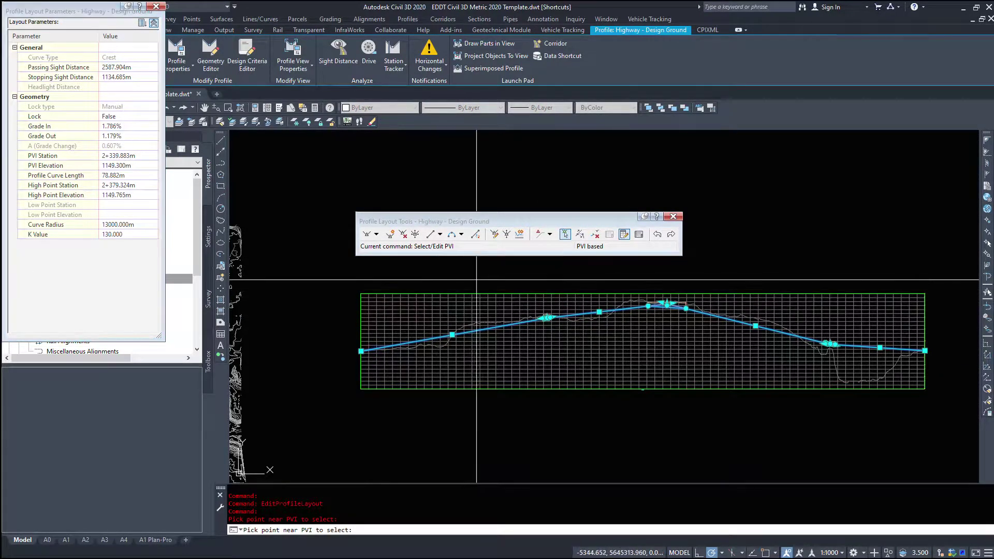
# Delete the vertical curve at the highest crest of the design profile with Delete Entity
pyautogui.click(595, 236)
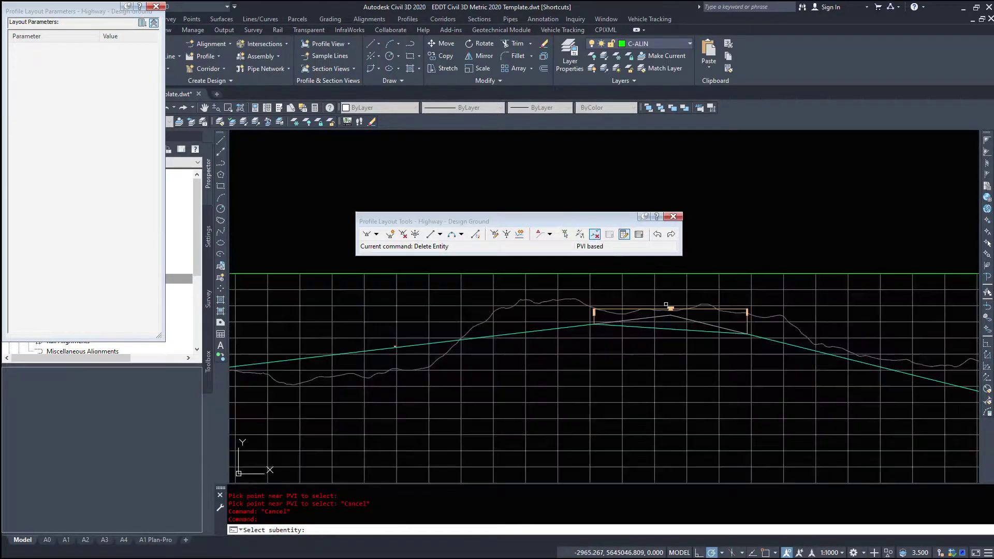
pyautogui.scroll(5, 667, 300)
pyautogui.scroll(4, 674, 338)
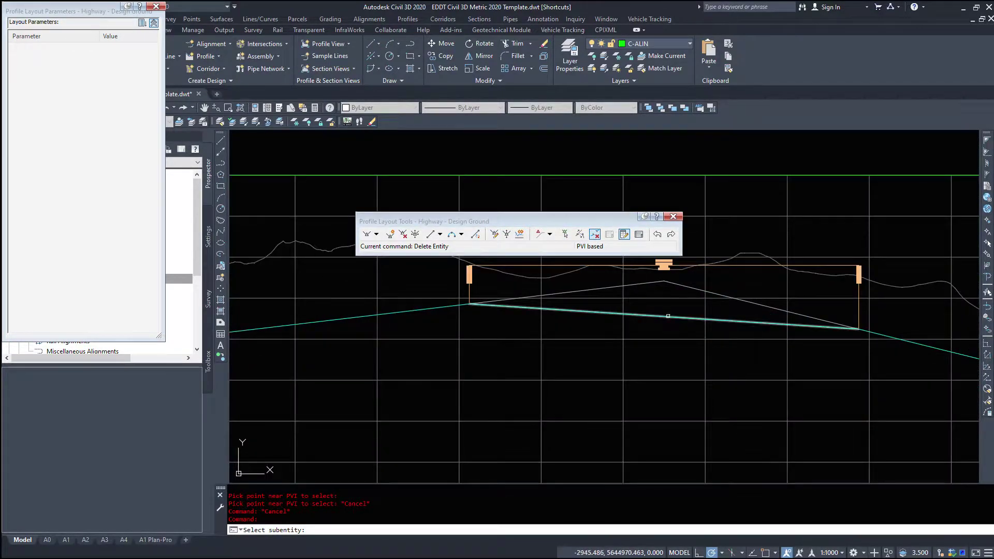
pyautogui.click(647, 318)
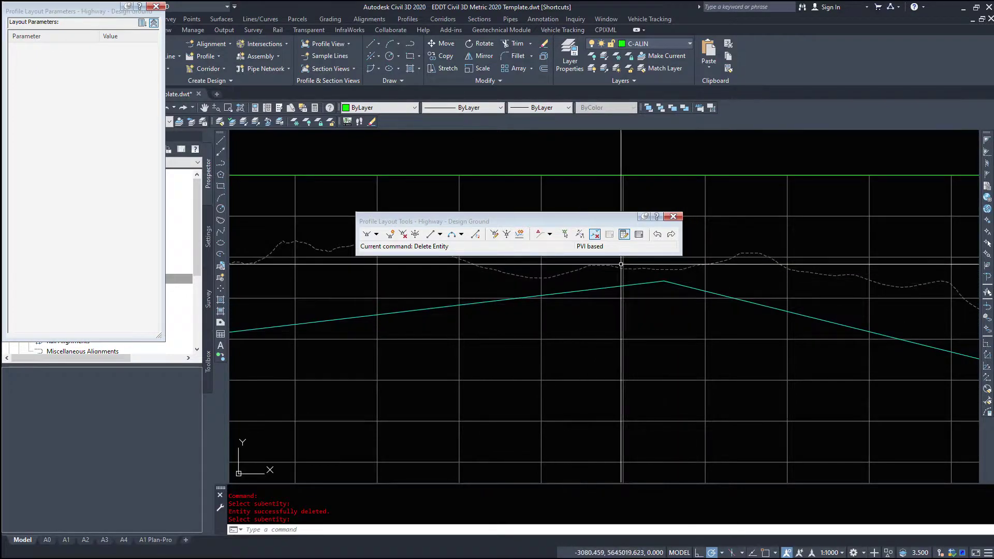
pyautogui.scroll(-5, 488, 306)
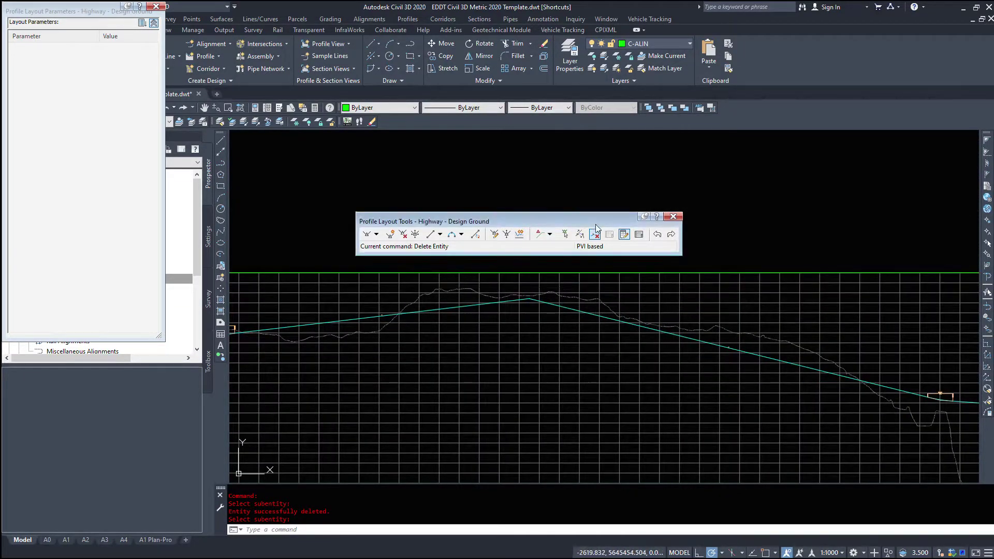
# Reopen the profile layout parameters and show those of the highest PVI, where the curve was deleted
pyautogui.click(624, 235)
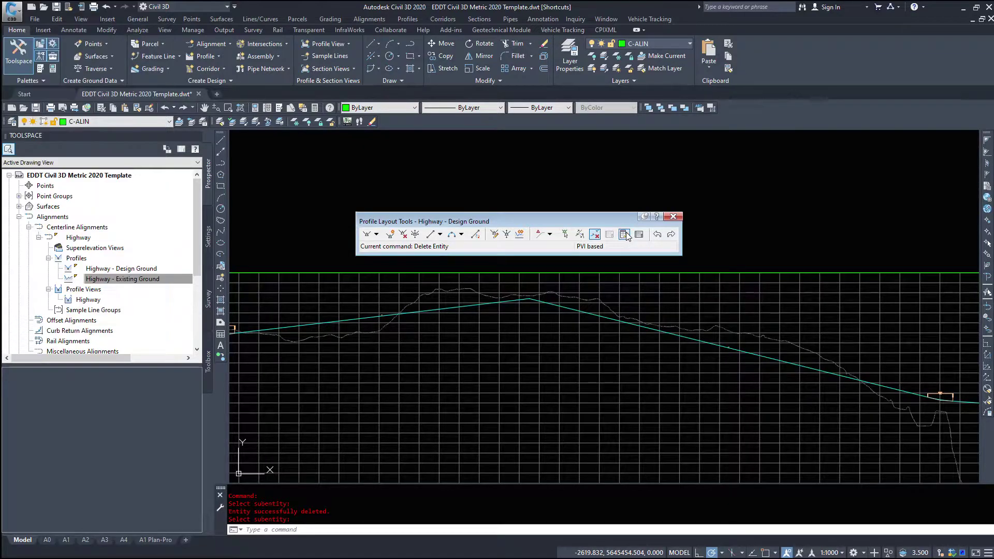
pyautogui.click(624, 235)
pyautogui.click(533, 300)
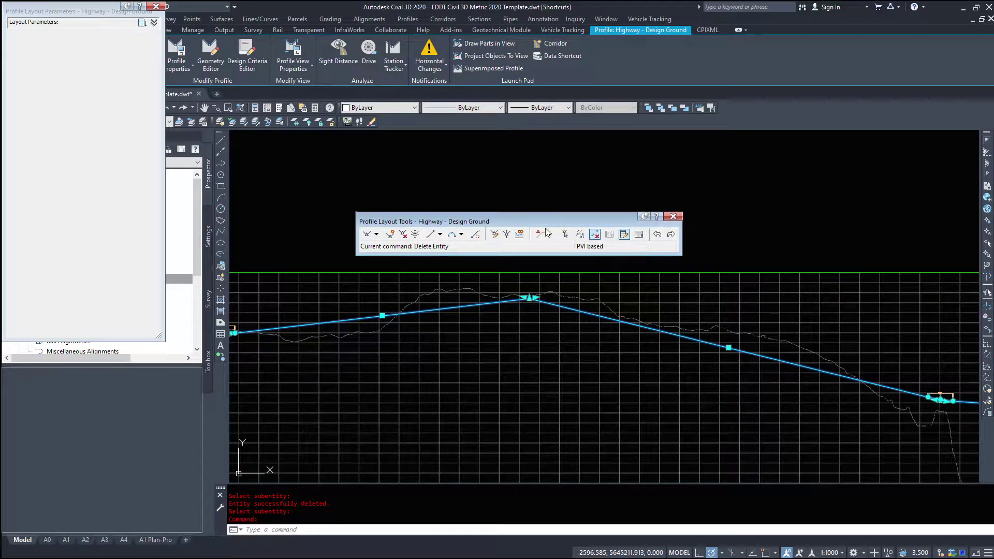
pyautogui.click(566, 234)
pyautogui.click(527, 298)
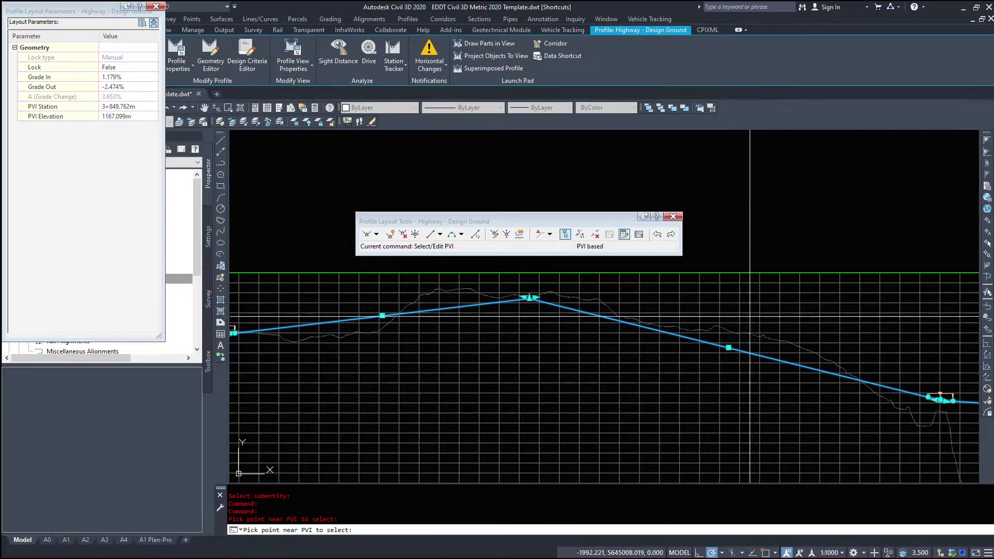
pyautogui.moveTo(536, 382); pyautogui.dragTo(633, 364, button='middle')
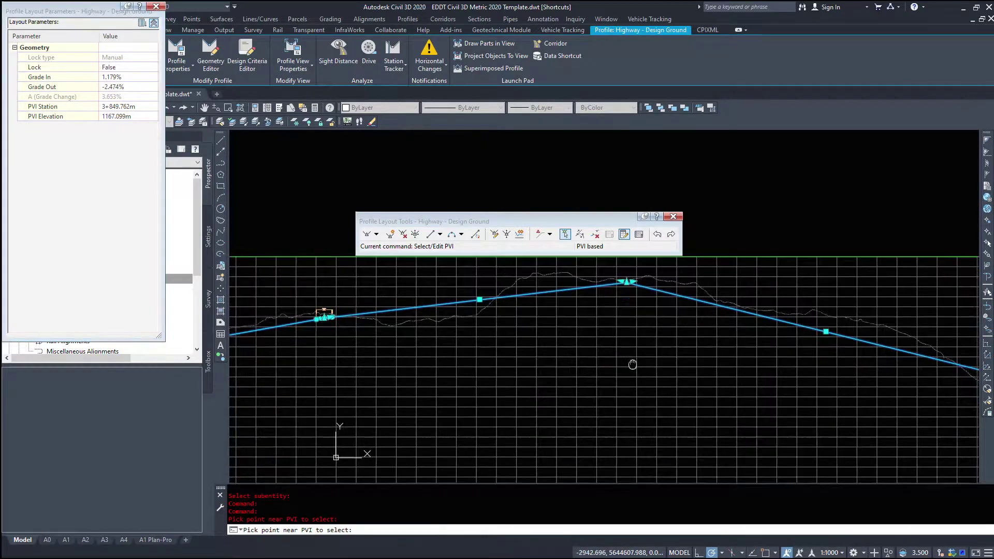
# End the PVI selection, close the profile layout parameters window and deselect the design profile
pyautogui.scroll(-5, 521, 267)
pyautogui.press('Escape')
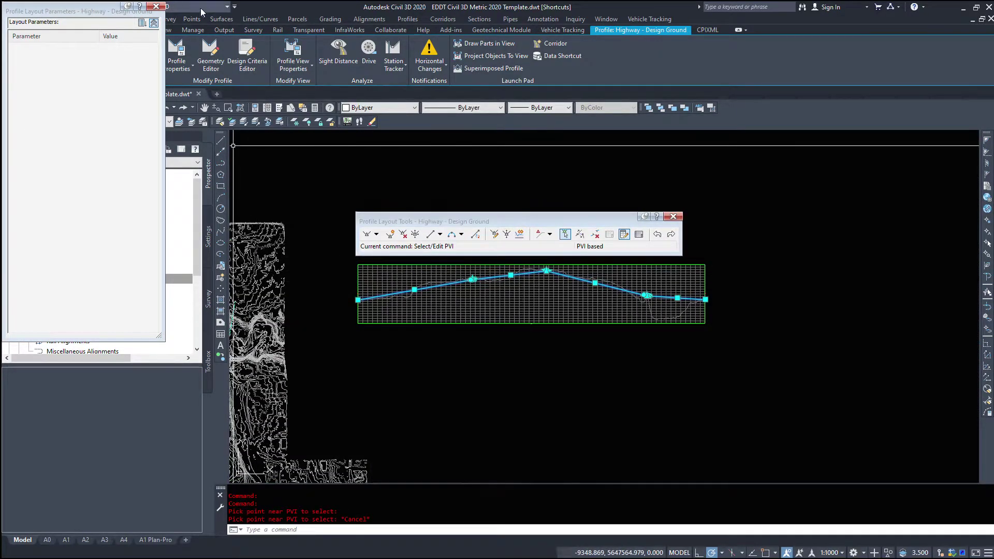
pyautogui.click(156, 7)
pyautogui.press('Escape')
pyautogui.scroll(5, 554, 265)
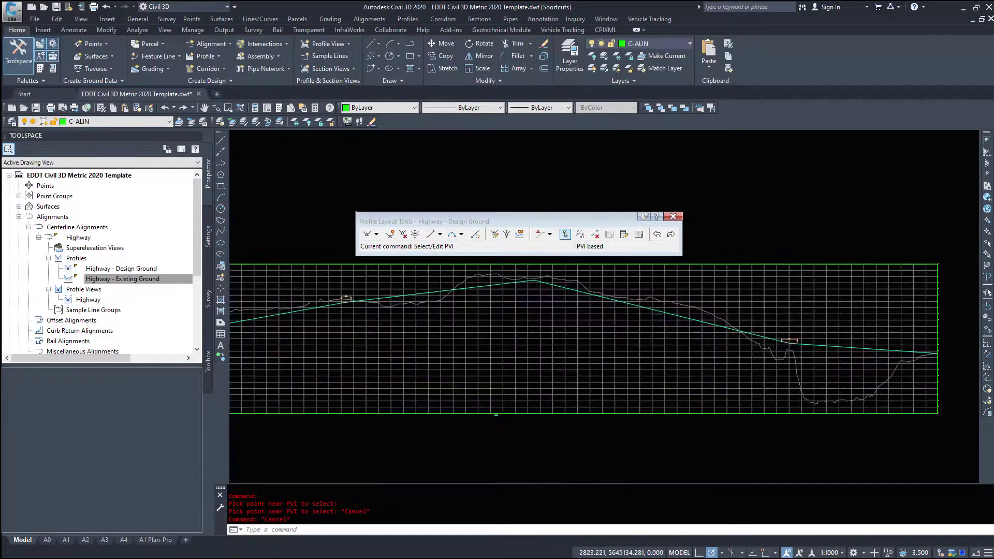
pyautogui.scroll(6, 534, 280)
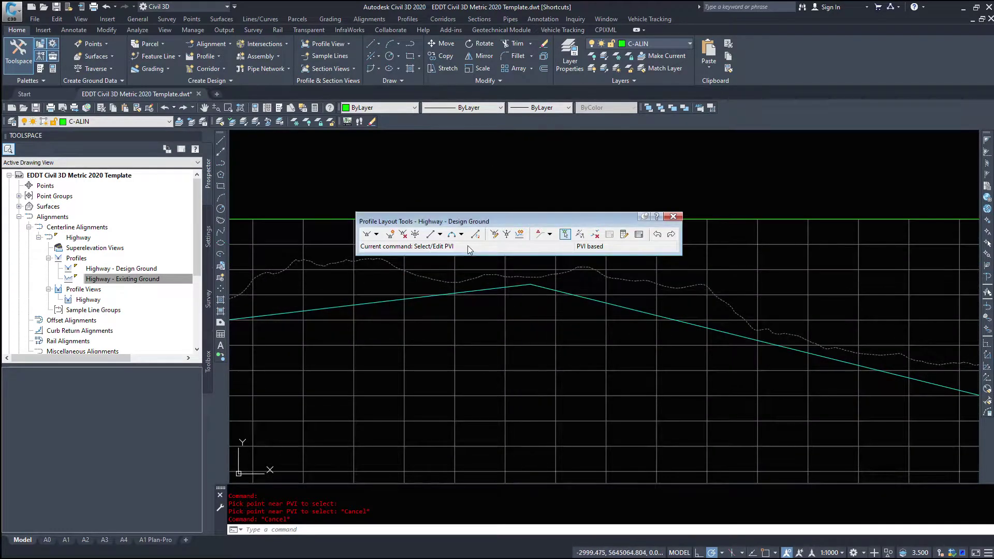
pyautogui.click(462, 234)
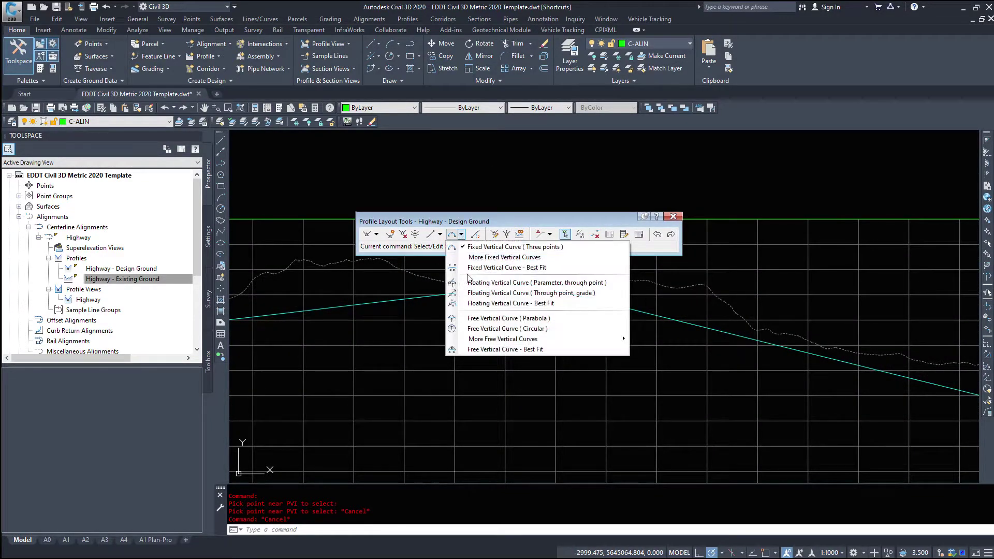
pyautogui.click(485, 318)
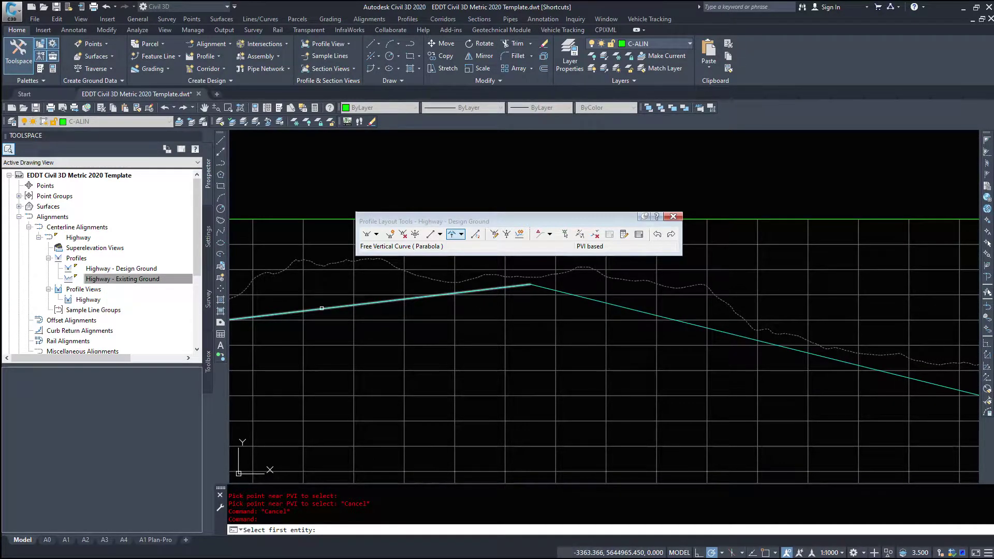
pyautogui.click(370, 303)
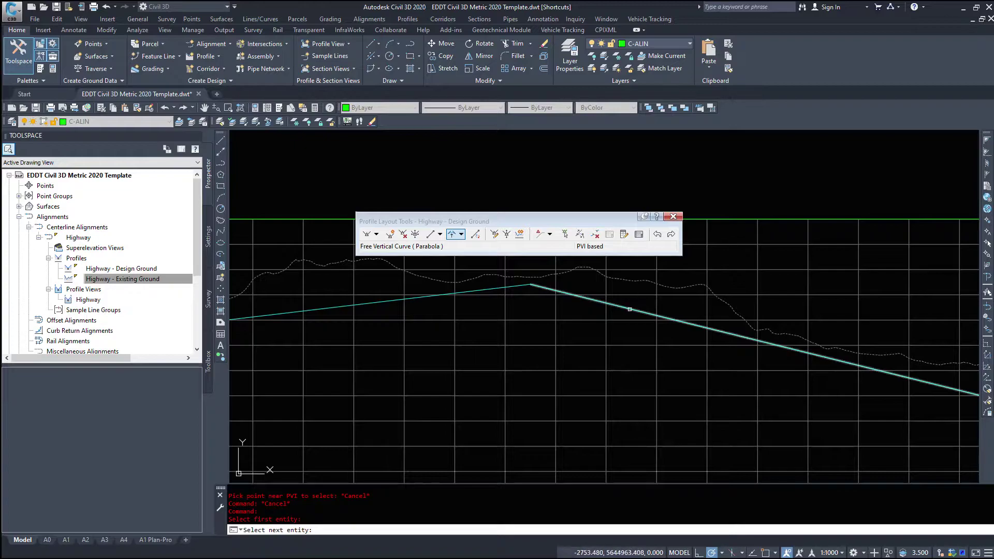
pyautogui.click(560, 292)
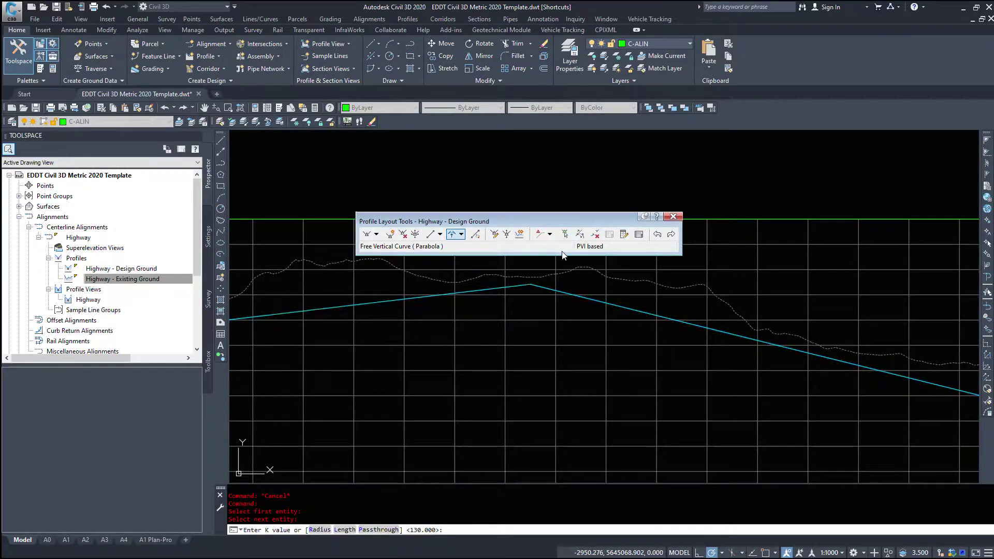
pyautogui.hotkey('ctrl', 'z')
pyautogui.scroll(-3, 523, 290)
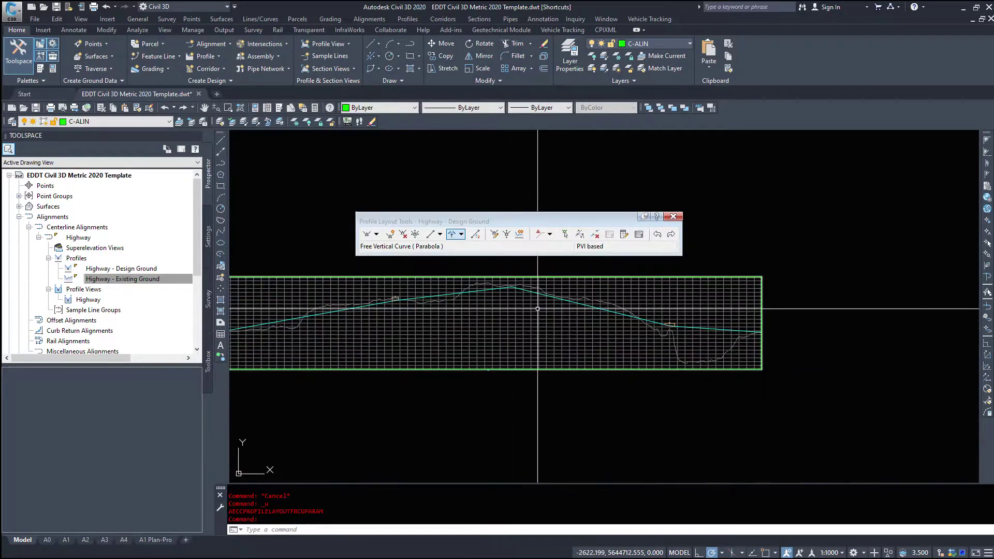
pyautogui.scroll(5, 522, 291)
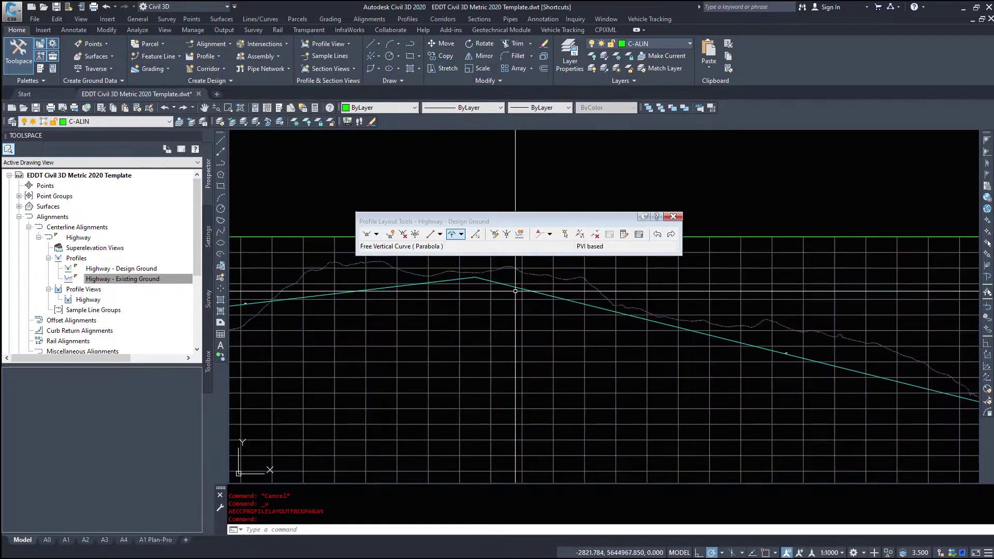
pyautogui.click(462, 237)
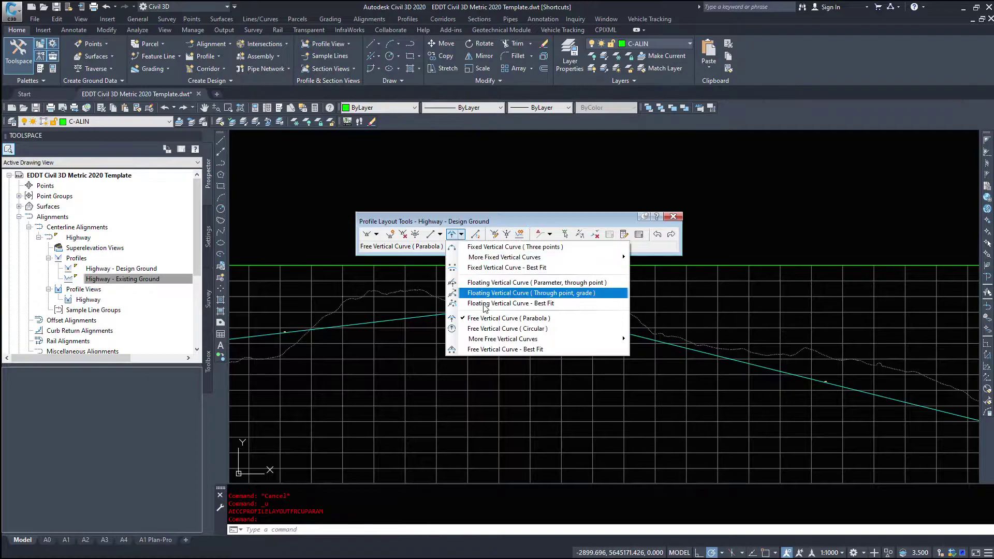
pyautogui.click(479, 316)
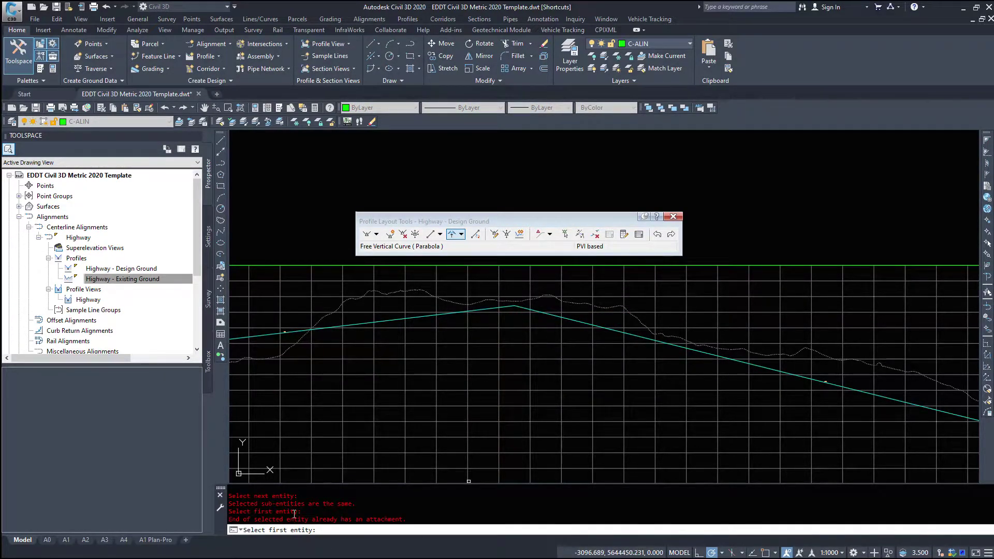
pyautogui.scroll(4, 579, 233)
pyautogui.press('Escape')
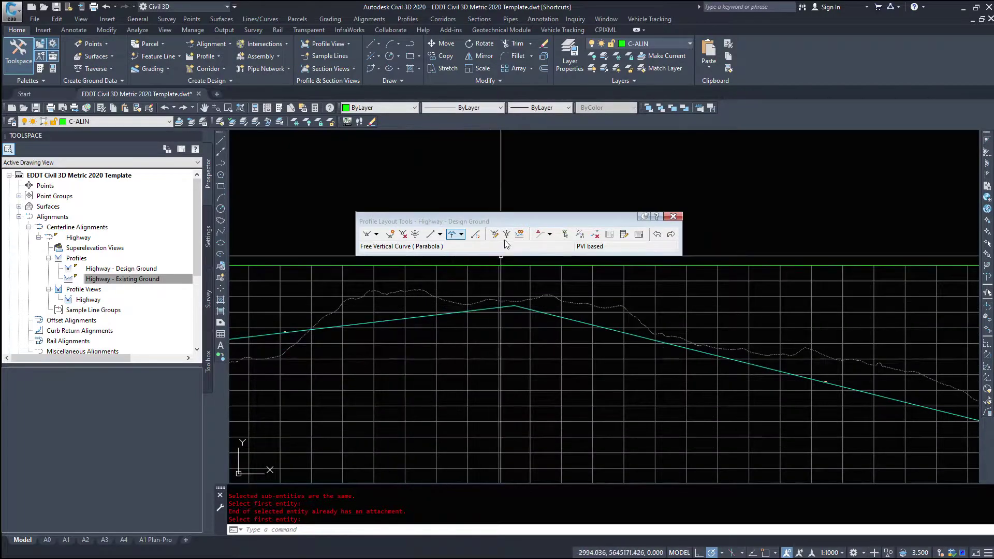
# Add a free parabolic vertical curve with a K value of 130 between the two tangents meeting at the profile's highest PVI
pyautogui.click(451, 234)
pyautogui.scroll(4, 493, 309)
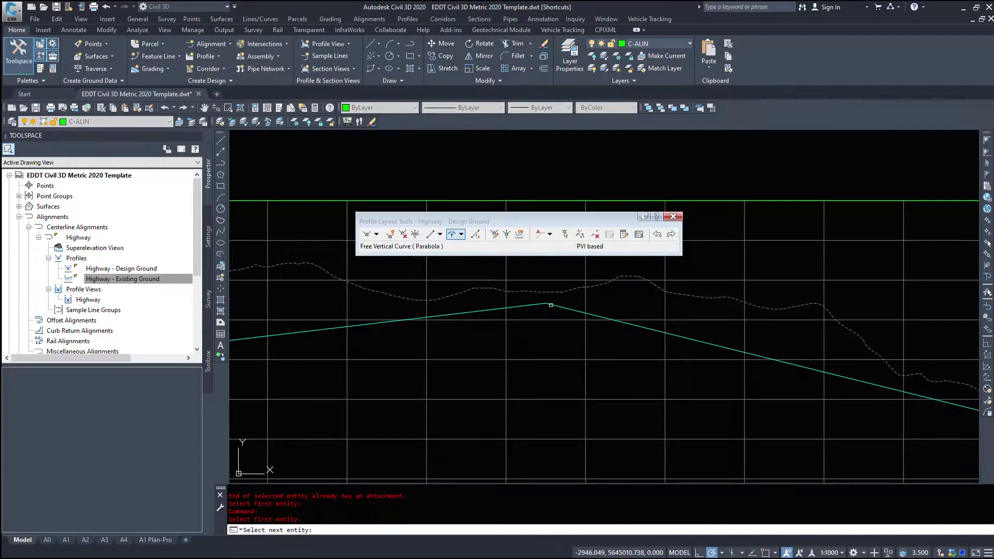
pyautogui.click(551, 305)
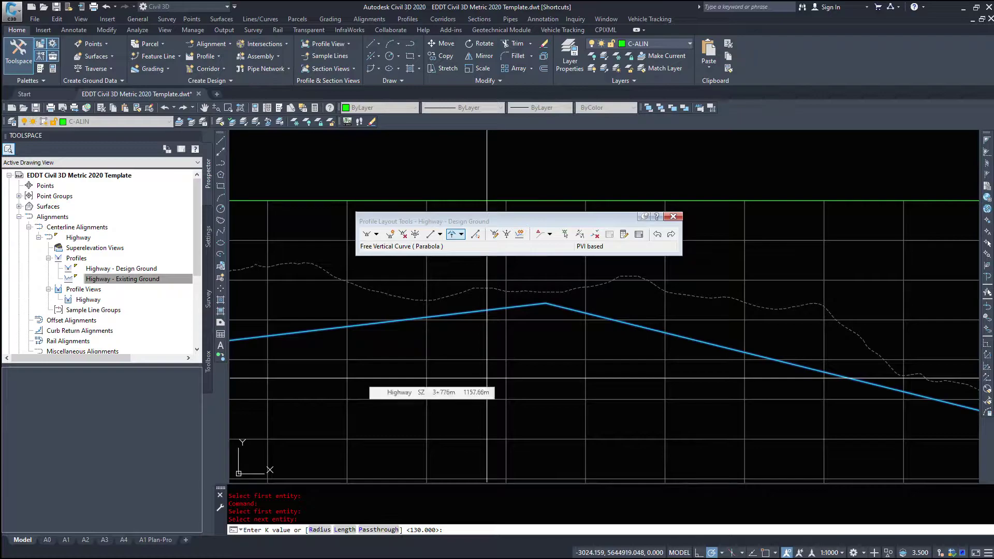
pyautogui.write('130')
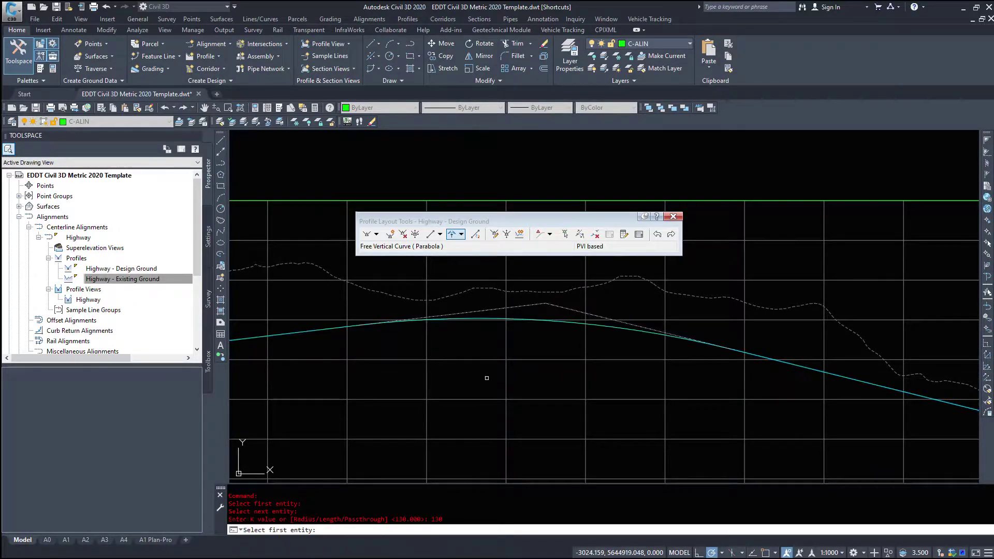
pyautogui.press('Return')
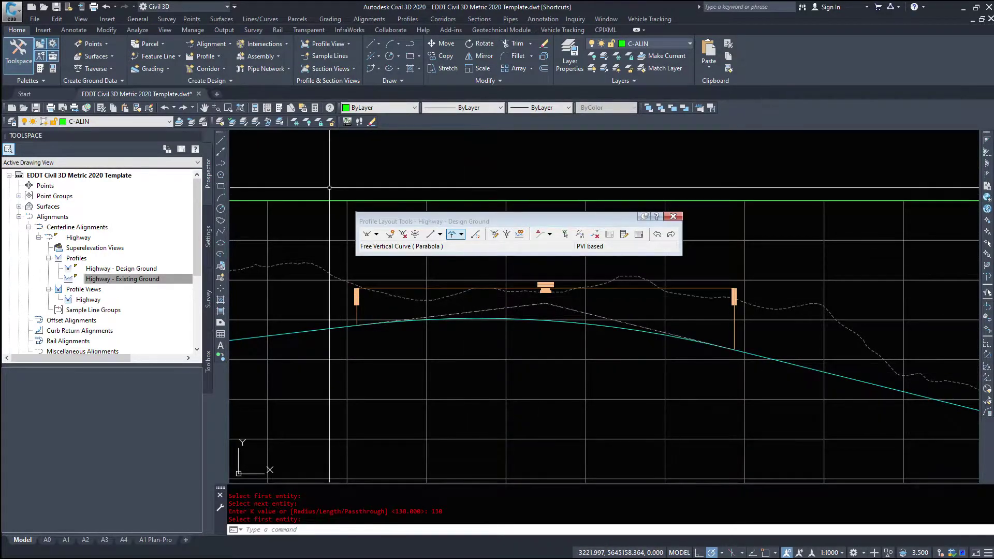
pyautogui.scroll(4, 588, 331)
pyautogui.moveTo(587, 332); pyautogui.dragTo(603, 461, button='middle')
pyautogui.scroll(5, 576, 399)
pyautogui.press('Escape')
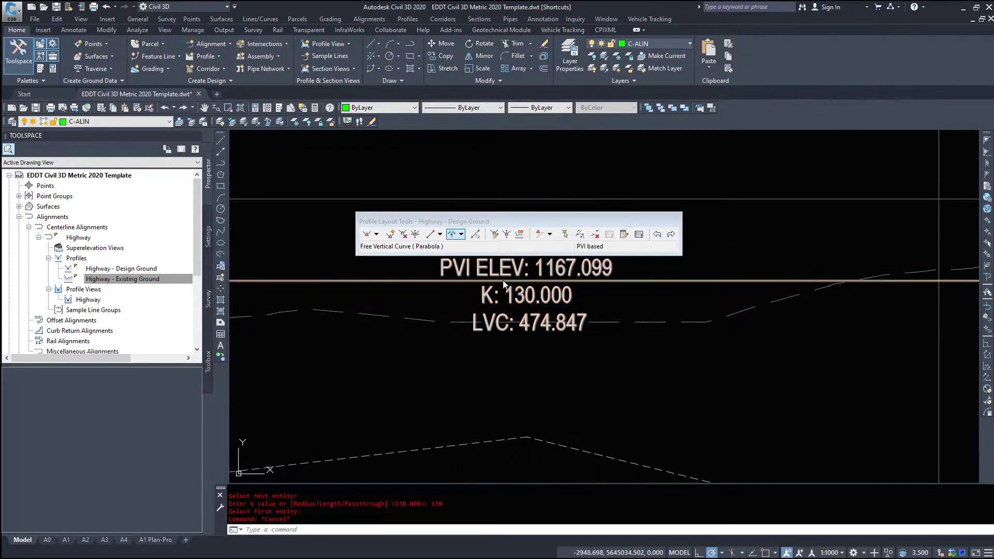
# Insert two PVIs along the first tangent, at about station 0+809, elevation 1116.9 m, and station 1+483, elevation 1142.5 m
pyautogui.scroll(-10, 525, 287)
pyautogui.scroll(-3, 599, 363)
pyautogui.scroll(5, 569, 446)
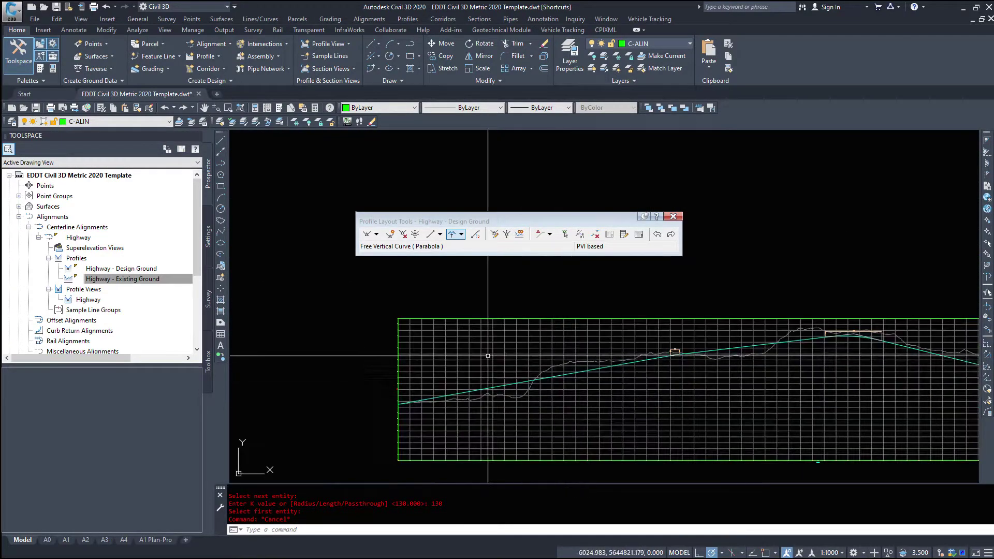
pyautogui.scroll(4, 515, 388)
pyautogui.moveTo(374, 386); pyautogui.dragTo(438, 387, button='middle')
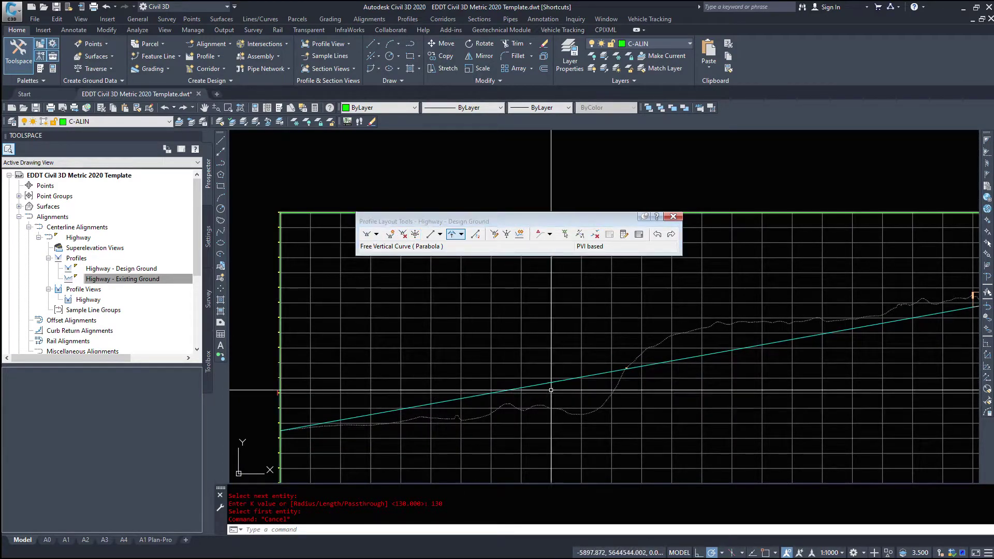
pyautogui.click(391, 236)
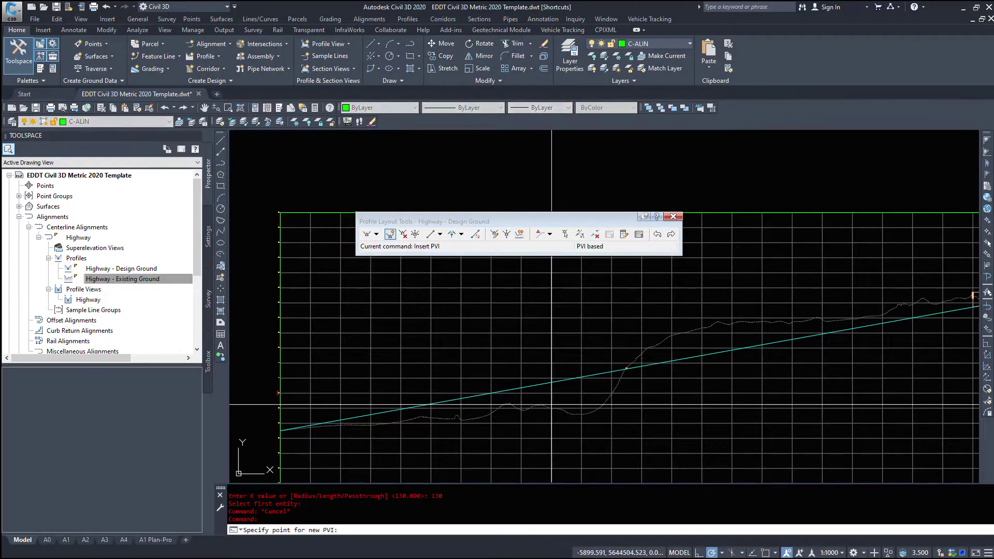
pyautogui.click(524, 403)
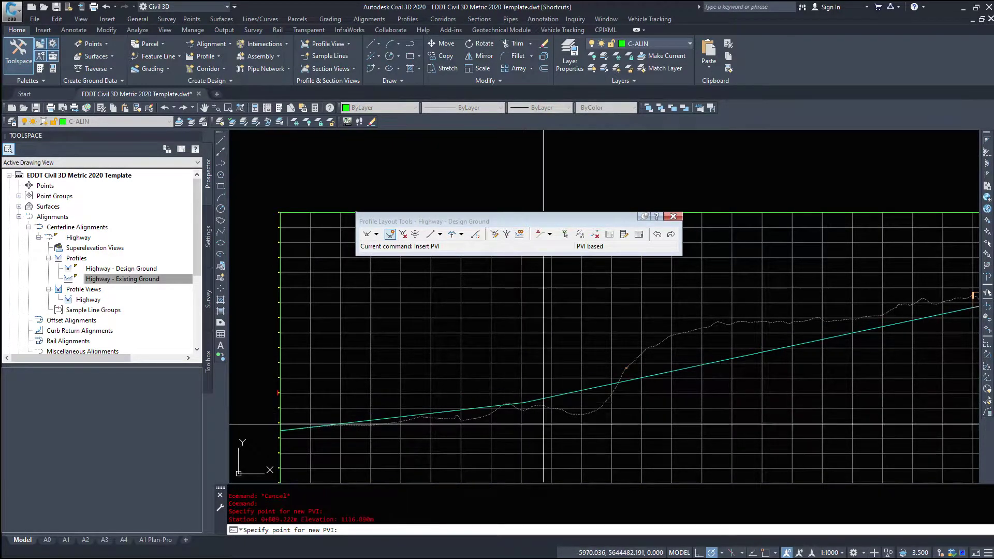
pyautogui.moveTo(617, 409); pyautogui.dragTo(428, 373, button='middle')
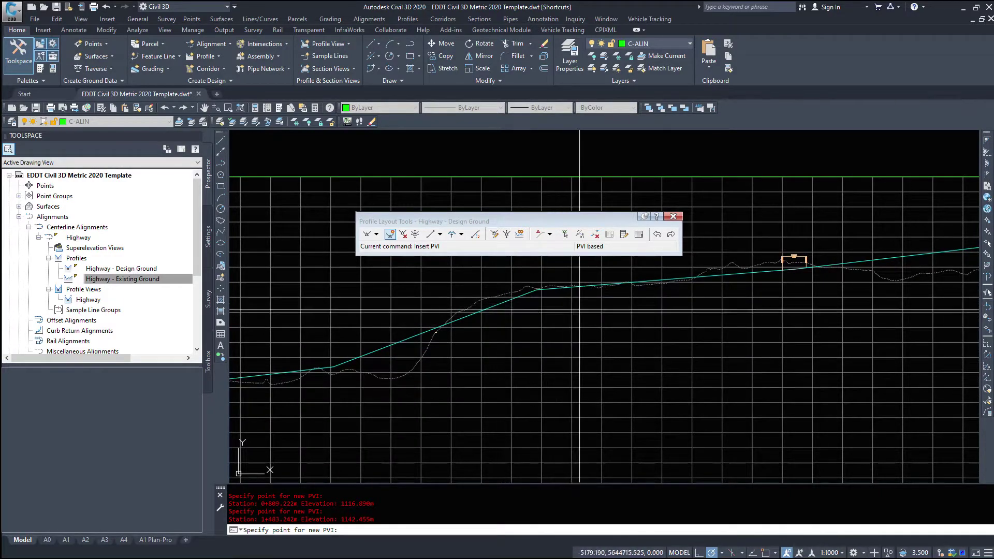
pyautogui.moveTo(551, 293); pyautogui.dragTo(659, 321, button='middle')
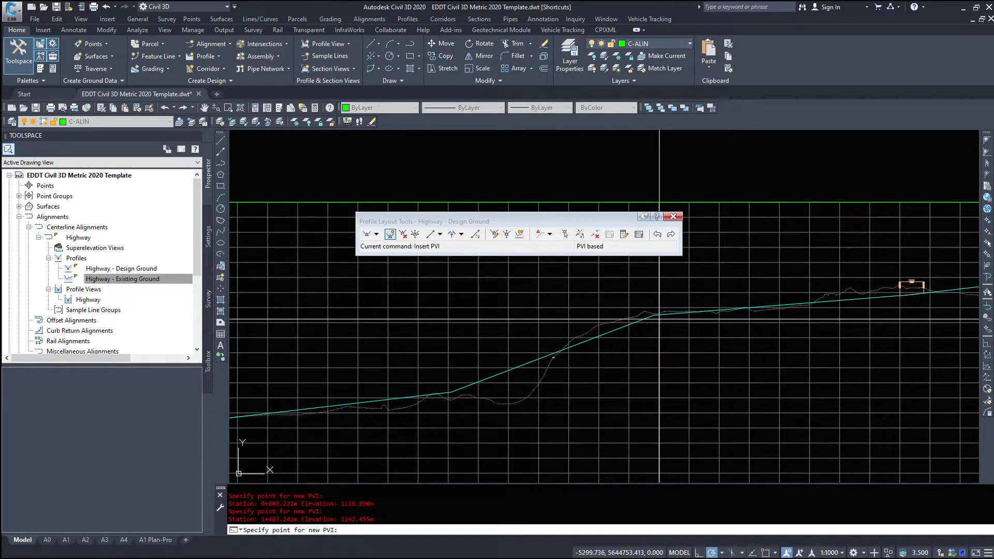
# Insert a PVI on the descending tangent beyond the highest crest, at about station 4+877, elevation 1147.7 m
pyautogui.scroll(-4, 659, 322)
pyautogui.scroll(2, 574, 289)
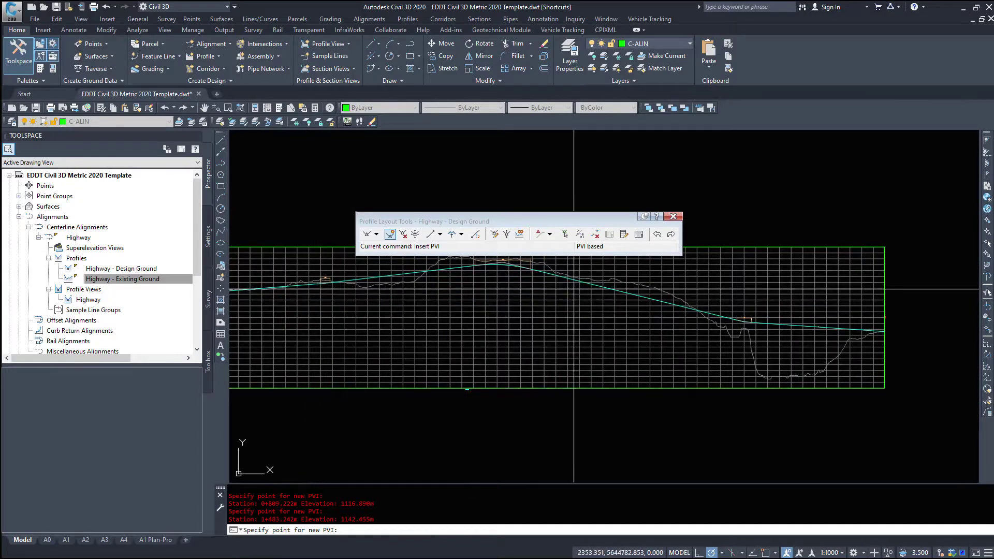
pyautogui.scroll(3, 636, 289)
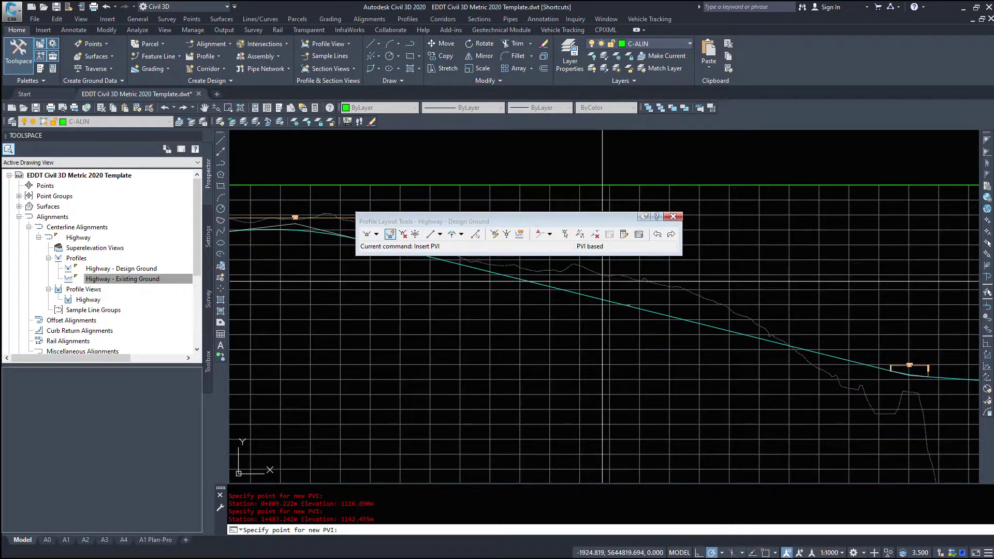
pyautogui.click(603, 281)
pyautogui.moveTo(579, 353); pyautogui.dragTo(754, 438, button='middle')
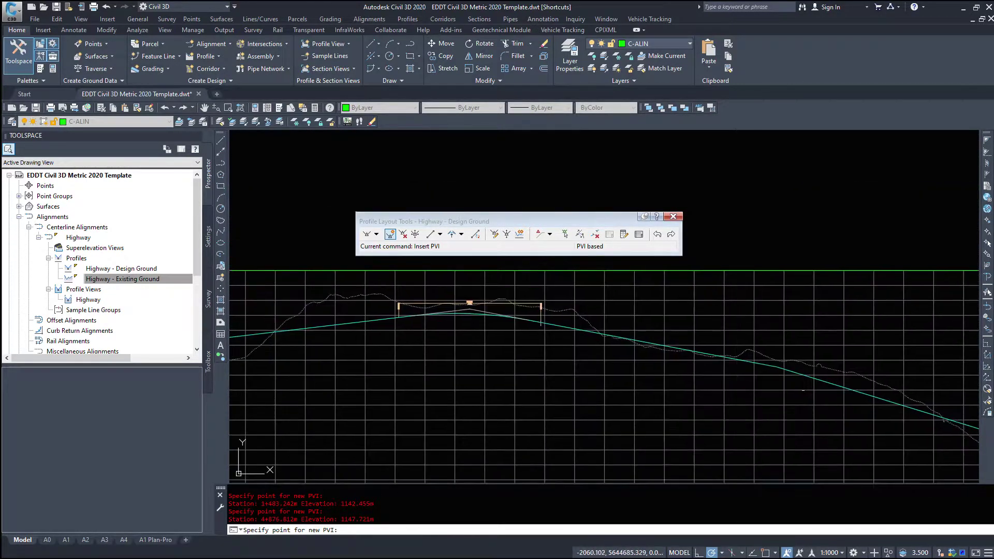
pyautogui.press('Escape')
# Examine the revised design profile and the grips at its inserted PVIs along the whole profile view
pyautogui.scroll(-4, 751, 372)
pyautogui.moveTo(428, 414); pyautogui.dragTo(681, 404, button='middle')
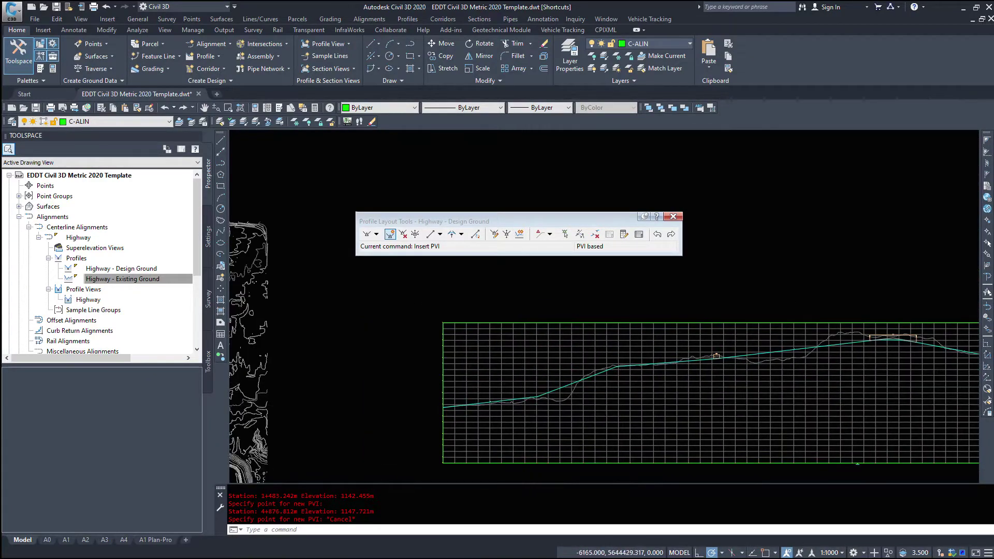
pyautogui.scroll(4, 528, 399)
pyautogui.scroll(4, 483, 396)
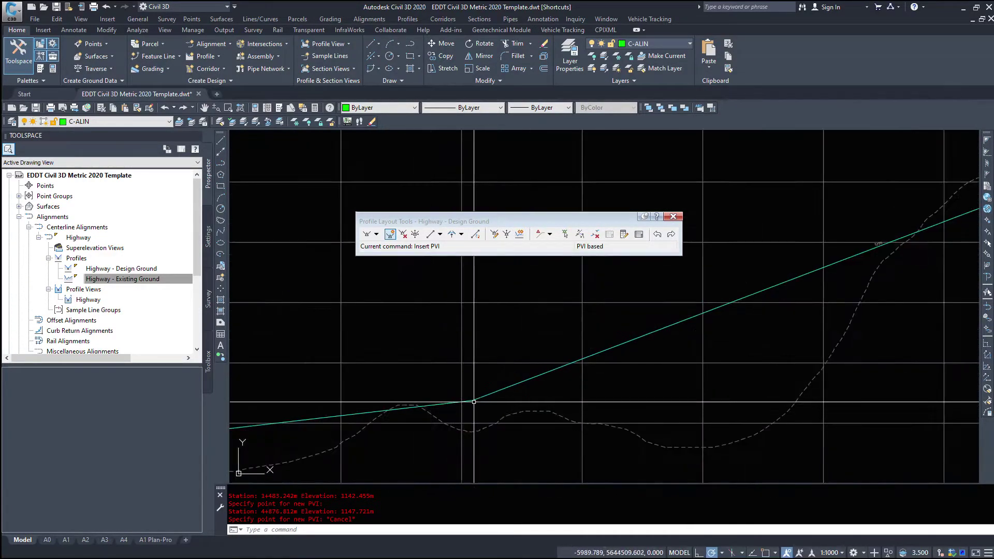
pyautogui.click(483, 397)
pyautogui.scroll(-5, 755, 390)
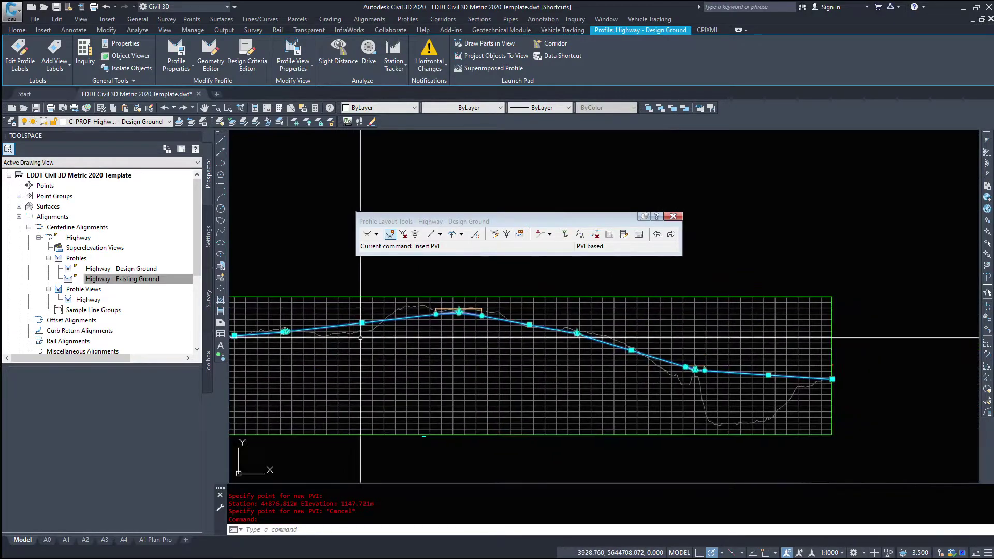
pyautogui.moveTo(457, 350); pyautogui.dragTo(768, 375, button='middle')
pyautogui.press('Escape')
pyautogui.moveTo(448, 393); pyautogui.dragTo(553, 371, button='middle')
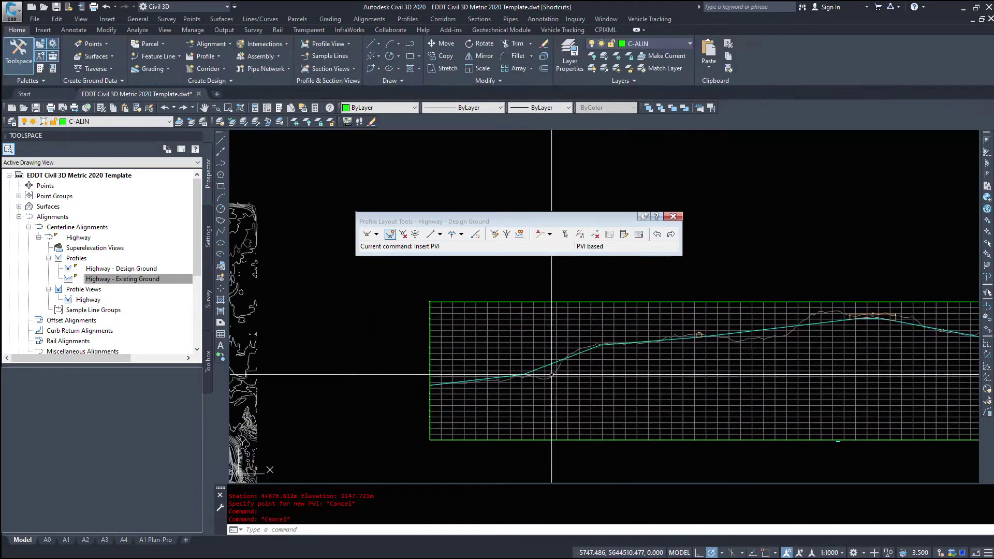
# Add a free parabolic vertical curve with the default K value of 70 at the first inserted PVI
pyautogui.scroll(6, 599, 370)
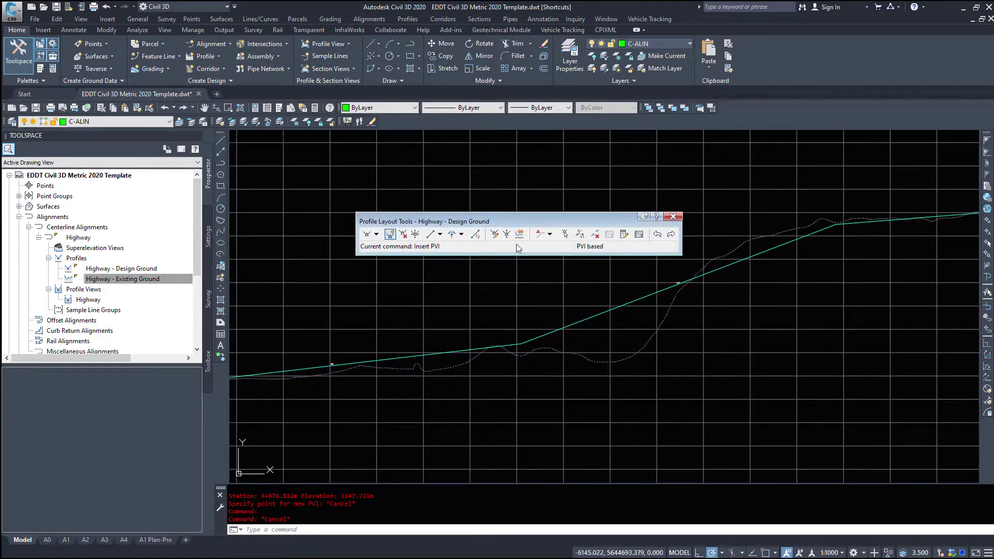
pyautogui.click(460, 235)
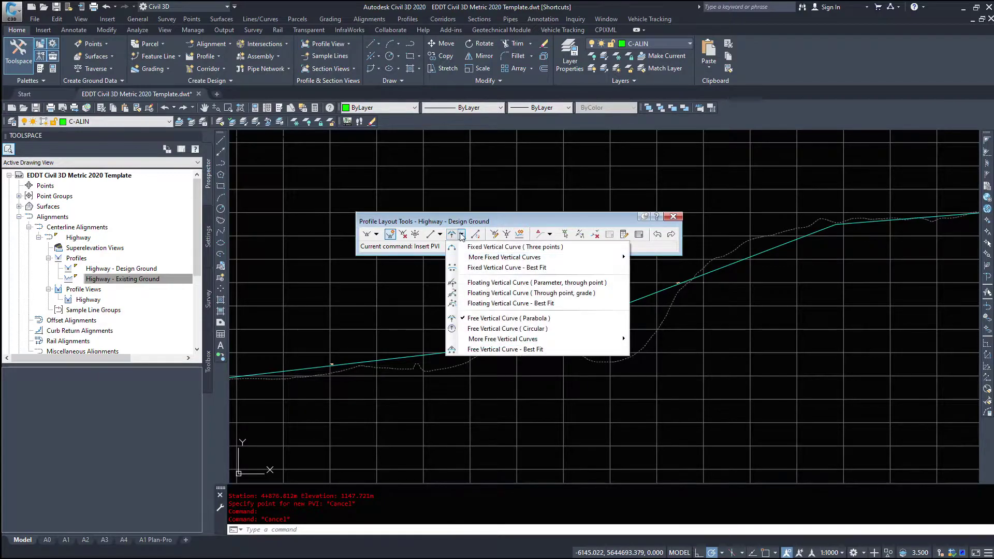
pyautogui.click(485, 318)
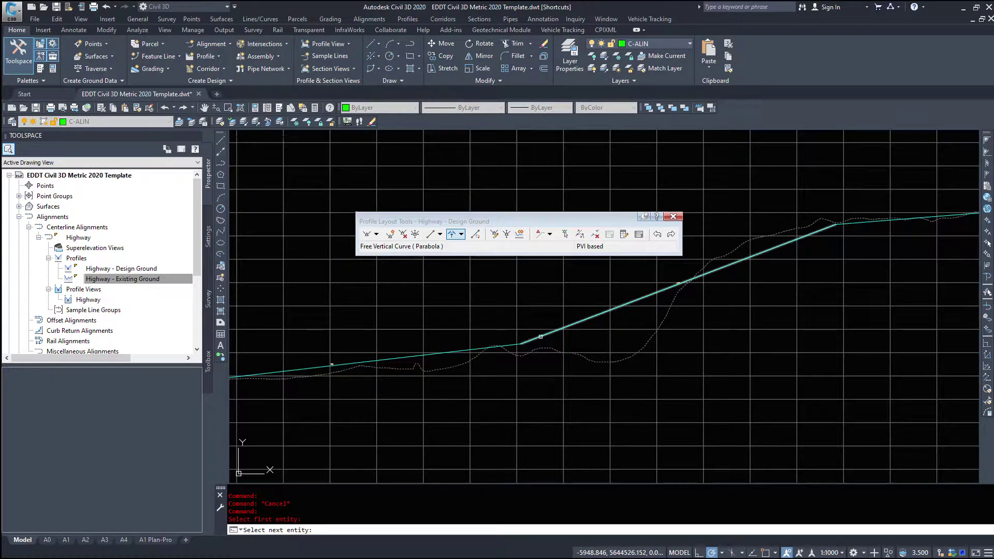
pyautogui.click(541, 337)
pyautogui.press('Return')
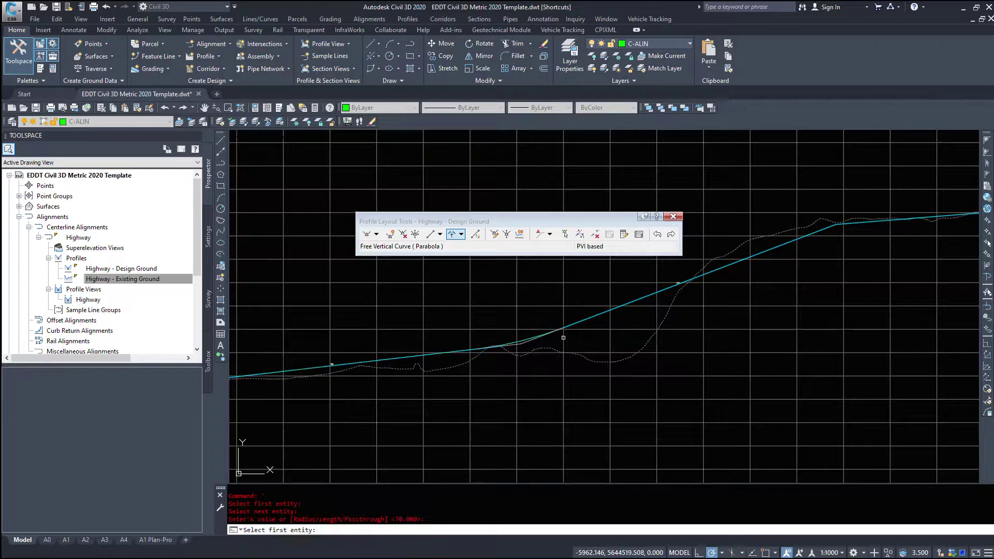
# Add a free parabolic vertical curve with the default K value of 130 at the second PVI, where the steep ascent eases
pyautogui.moveTo(706, 305); pyautogui.dragTo(342, 373, button='middle')
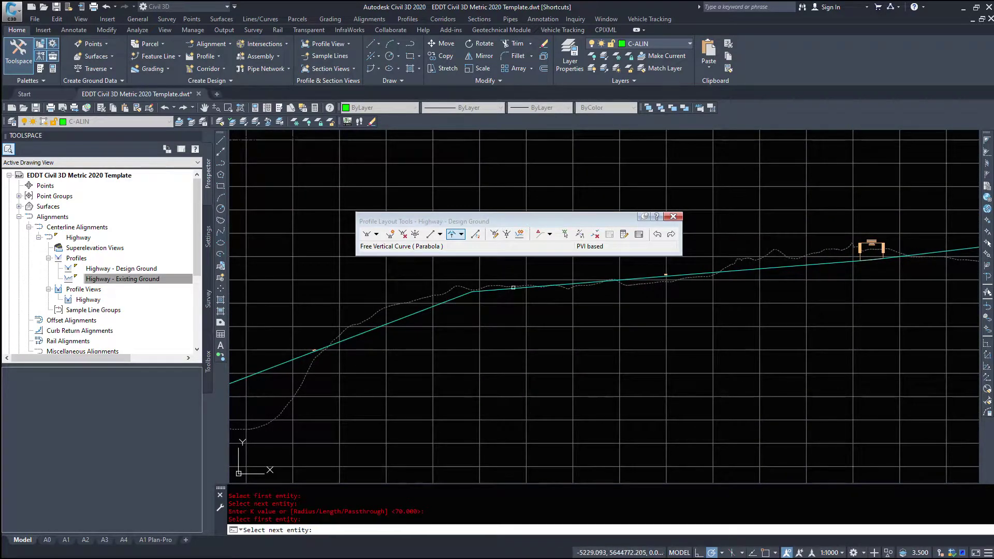
pyautogui.click(507, 290)
pyautogui.press('Return')
# Add a free parabolic vertical curve with the default K value of 130 at the inserted PVI on the descent beyond the highest crest
pyautogui.moveTo(821, 334); pyautogui.dragTo(91, 405, button='middle')
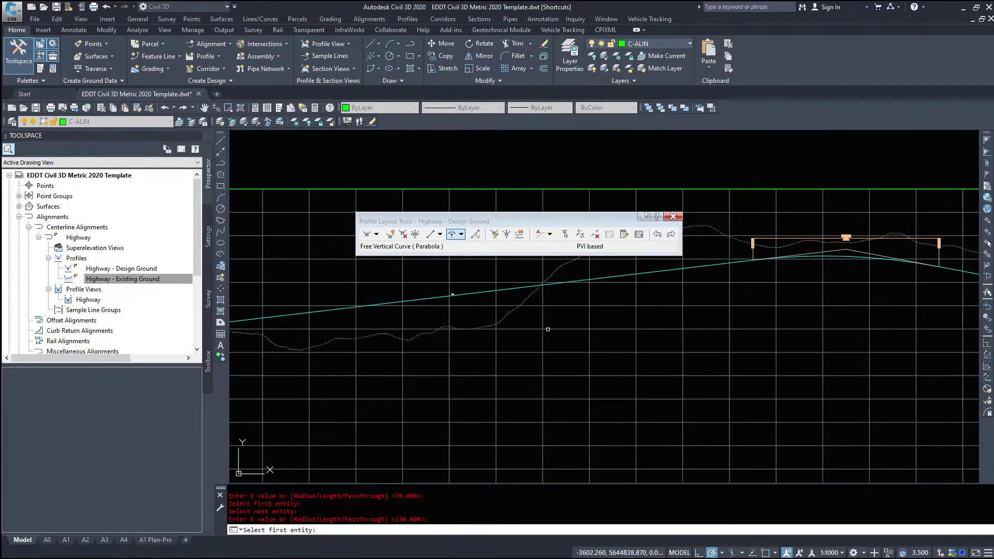
pyautogui.moveTo(927, 321); pyautogui.dragTo(517, 391, button='middle')
pyautogui.moveTo(640, 391); pyautogui.dragTo(475, 324, button='middle')
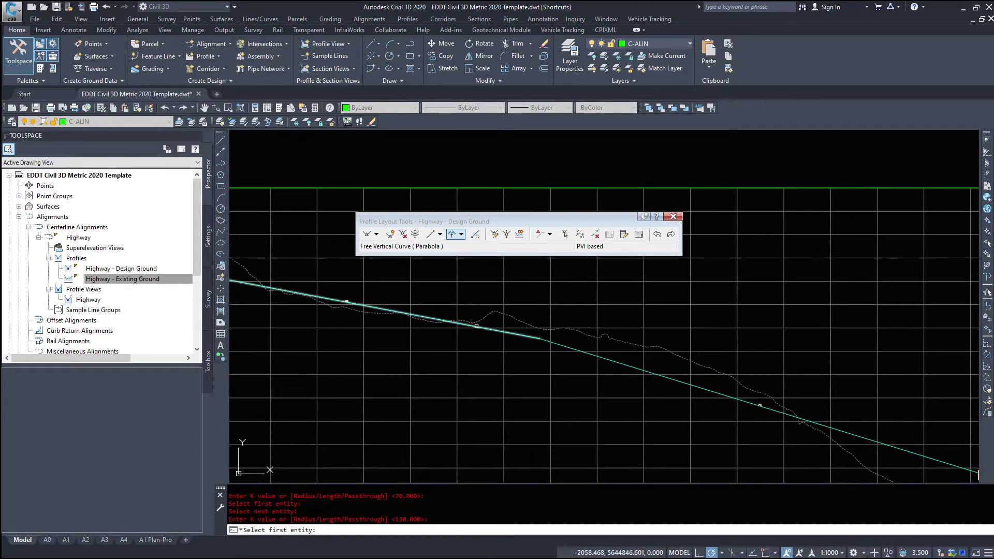
pyautogui.doubleClick(571, 346)
pyautogui.click(600, 352)
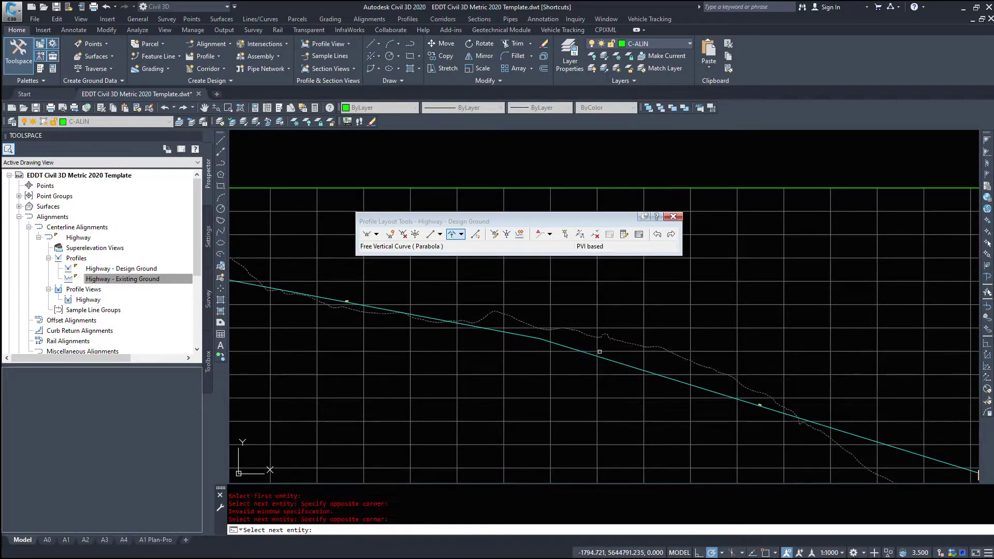
pyautogui.click(569, 346)
pyautogui.press('Return')
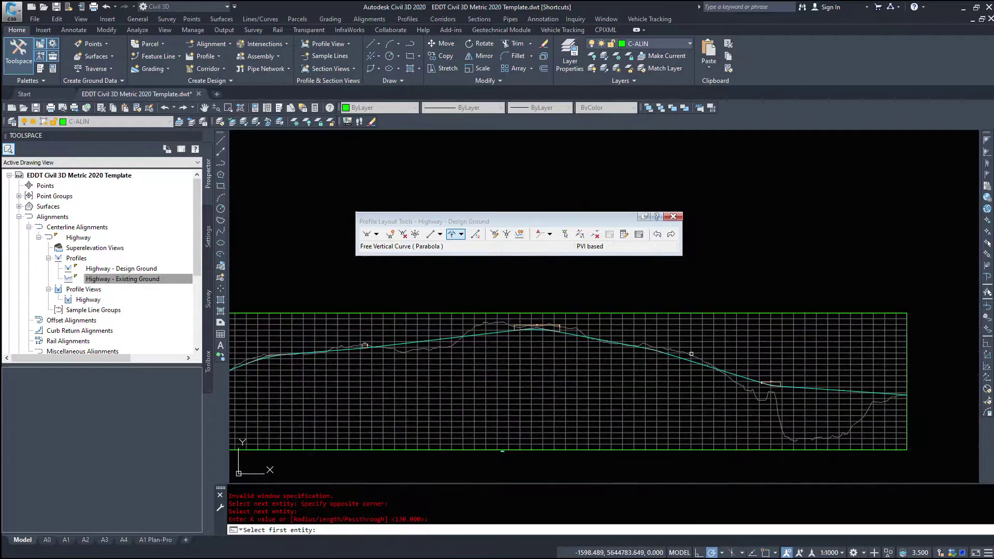
# Check the new vertical curves and the grade labels on the ascending tangents up to the highest crest
pyautogui.scroll(-10, 585, 348)
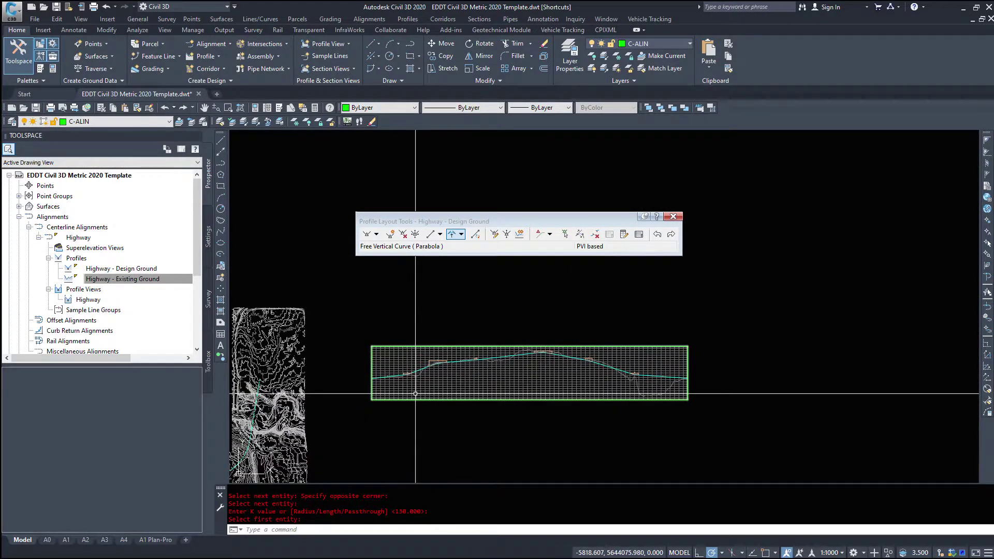
pyautogui.scroll(6, 386, 373)
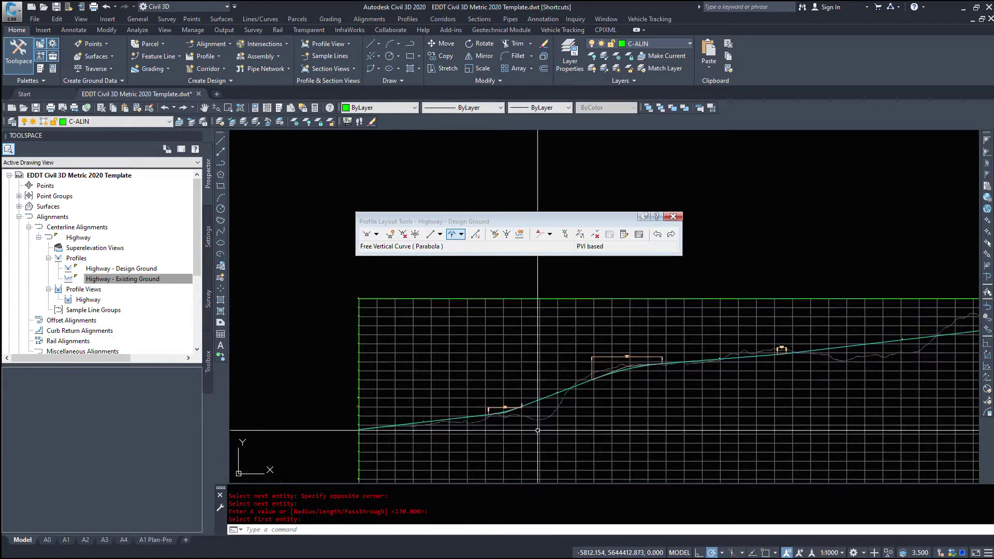
pyautogui.scroll(8, 538, 431)
pyautogui.scroll(-3, 351, 342)
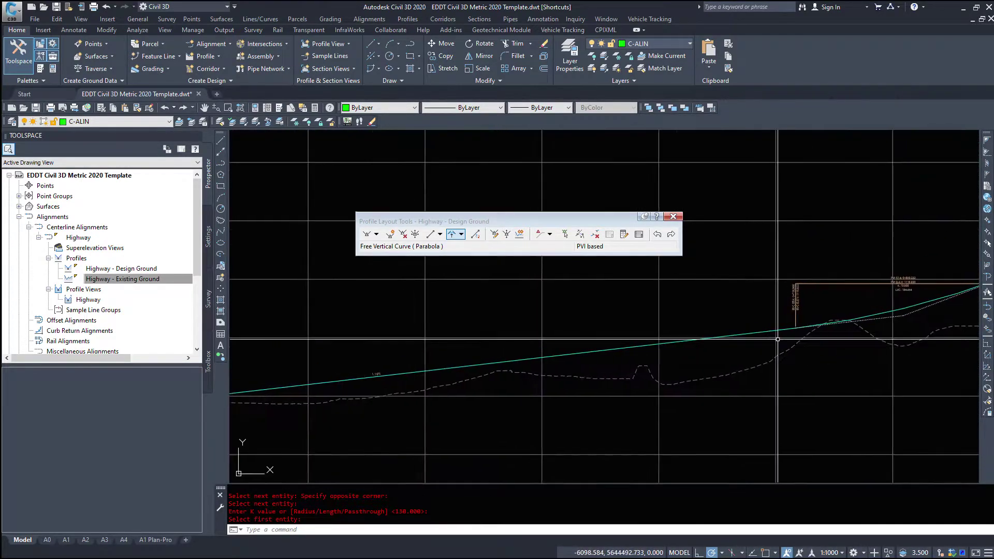
pyautogui.moveTo(528, 328); pyautogui.dragTo(473, 402, button='middle')
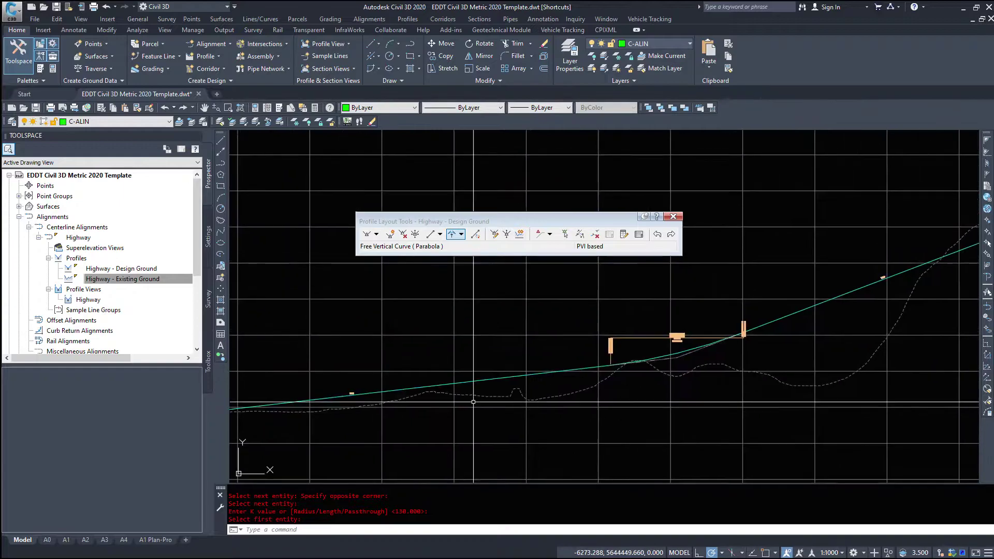
pyautogui.moveTo(688, 335); pyautogui.dragTo(344, 401, button='middle')
pyautogui.scroll(7, 549, 324)
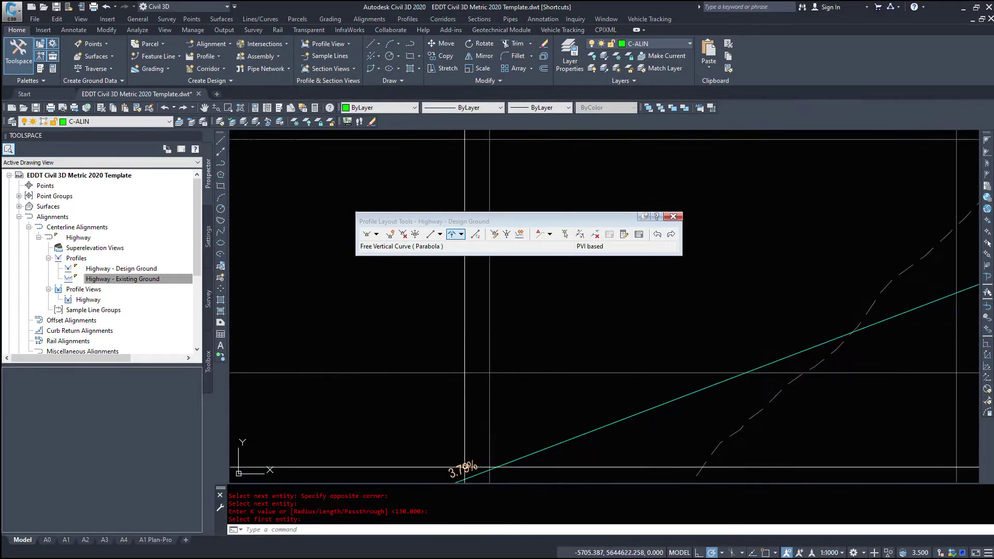
pyautogui.moveTo(476, 433); pyautogui.dragTo(489, 330, button='middle')
pyautogui.scroll(-4, 503, 351)
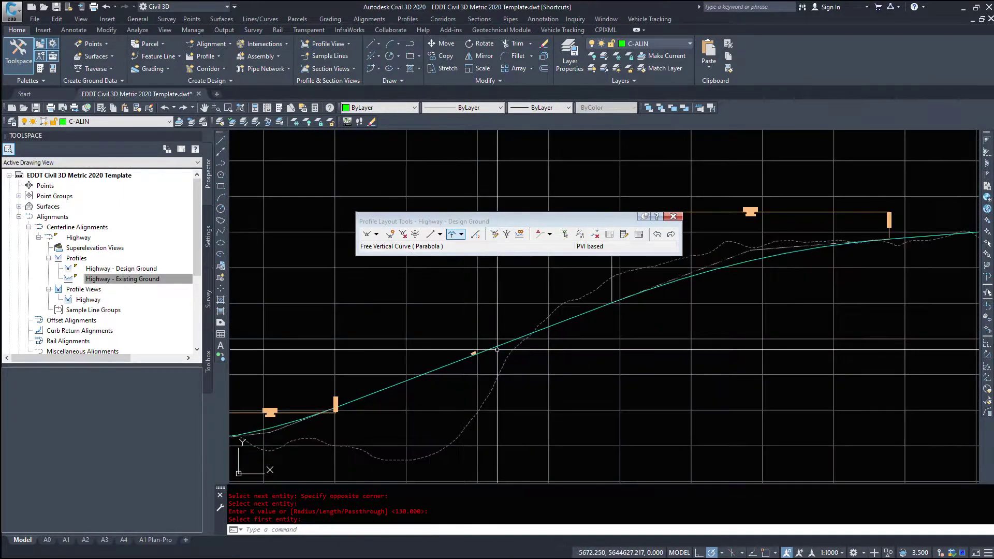
pyautogui.scroll(5, 519, 343)
pyautogui.scroll(-5, 519, 343)
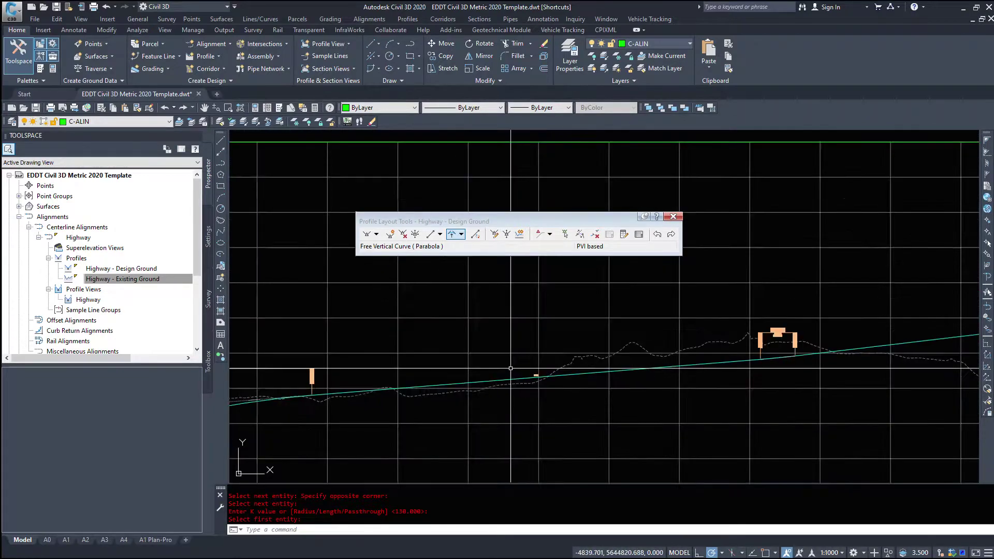
pyautogui.moveTo(805, 375); pyautogui.dragTo(394, 378, button='middle')
pyautogui.scroll(6, 858, 310)
pyautogui.scroll(1, 858, 309)
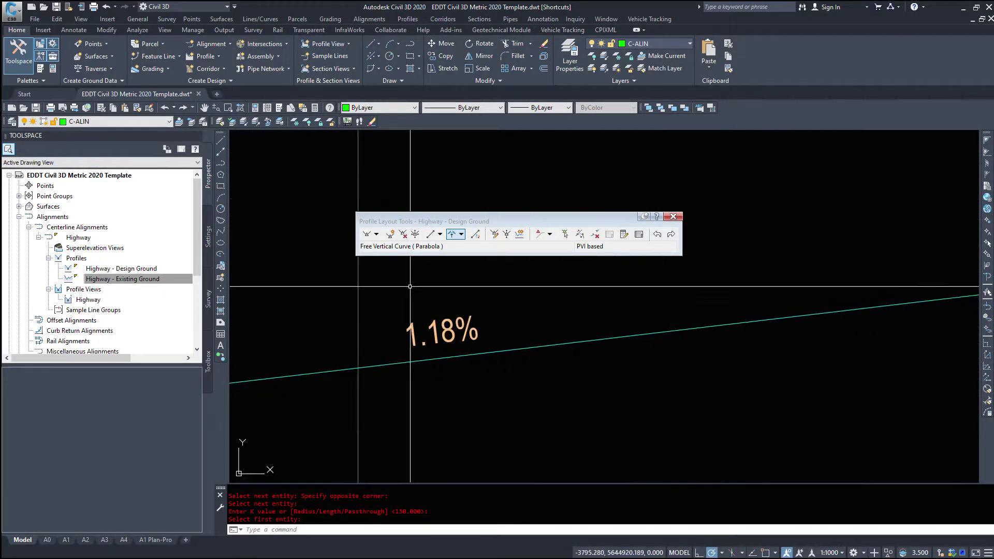
pyautogui.scroll(-4, 413, 300)
pyautogui.scroll(-3, 513, 322)
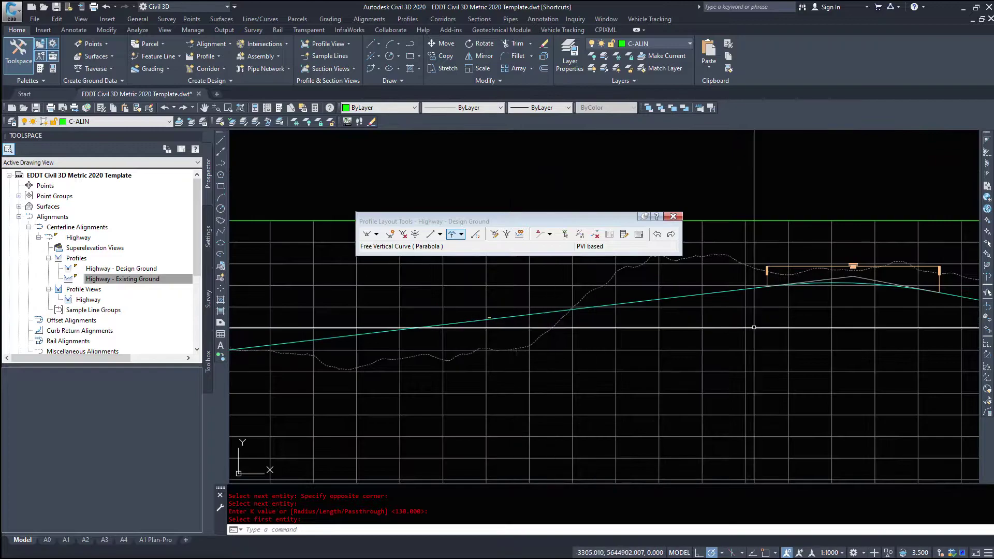
# Check the grade labels on the descending tangents beyond the highest crest, ending with the whole profile view
pyautogui.moveTo(816, 325); pyautogui.dragTo(422, 362, button='middle')
pyautogui.scroll(4, 715, 372)
pyautogui.moveTo(493, 331); pyautogui.dragTo(508, 433, button='middle')
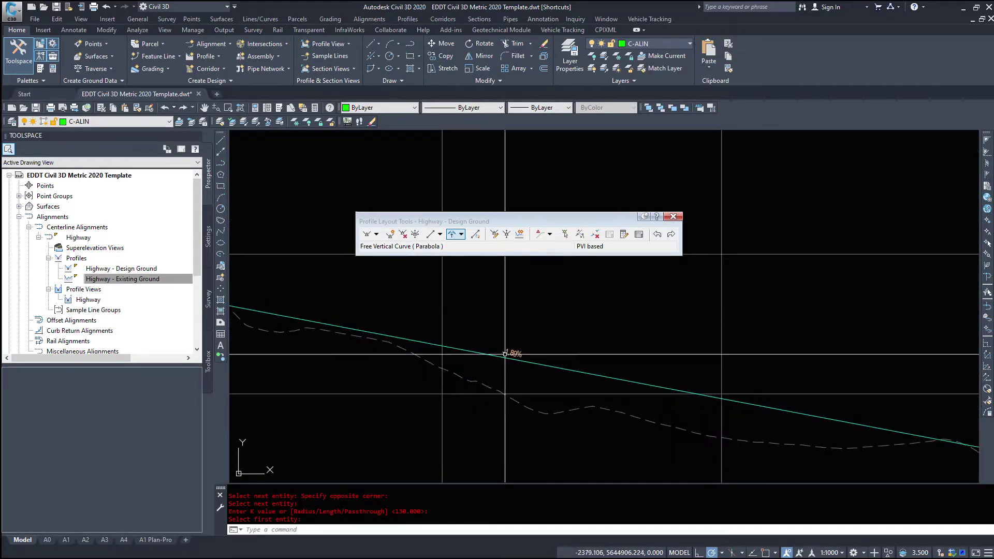
pyautogui.scroll(-1, 506, 354)
pyautogui.moveTo(901, 451); pyautogui.dragTo(109, 223, button='middle')
pyautogui.scroll(-2, 312, 276)
pyautogui.scroll(4, 781, 395)
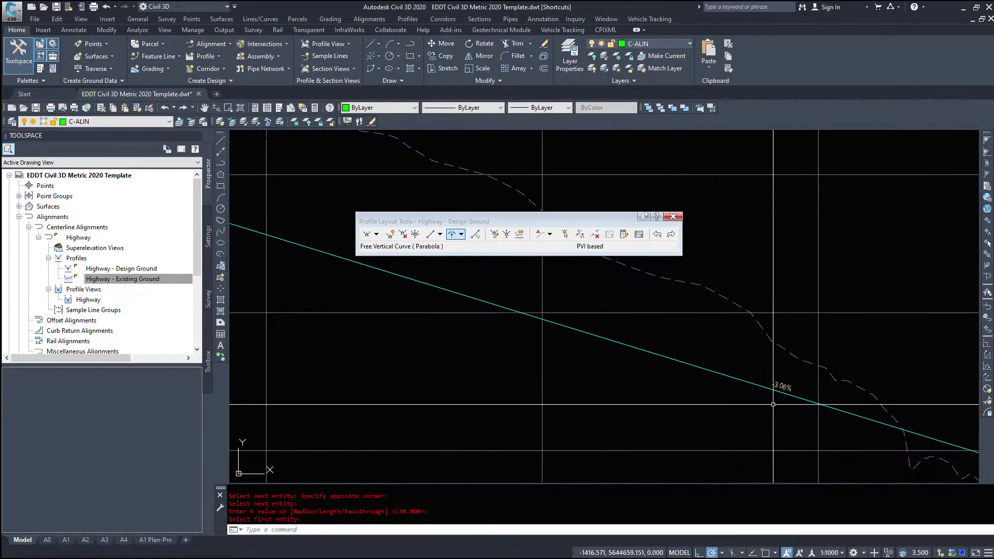
pyautogui.scroll(-4, 767, 383)
pyautogui.scroll(-10, 762, 389)
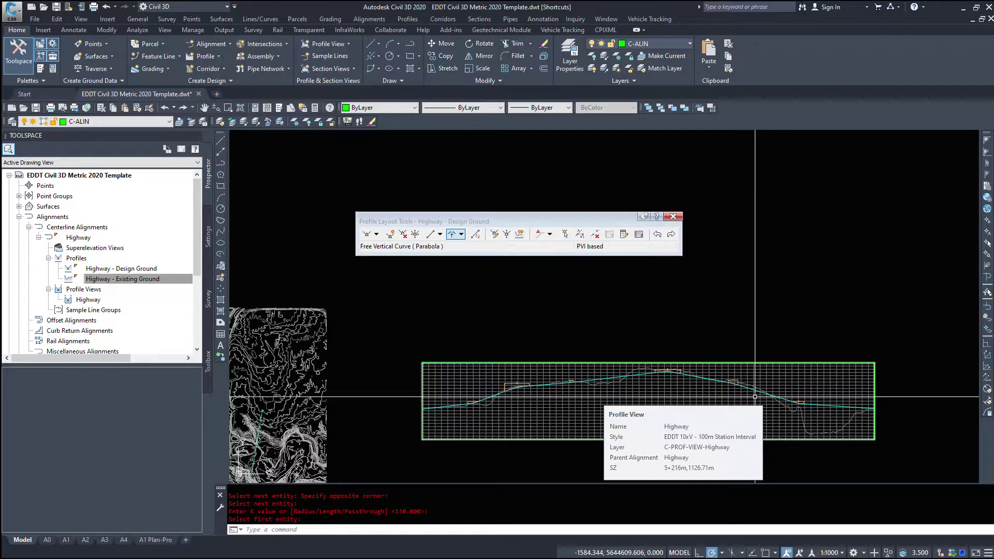
# Examine the steep tangent between the first two vertical curves and its grade label
pyautogui.scroll(2, 471, 431)
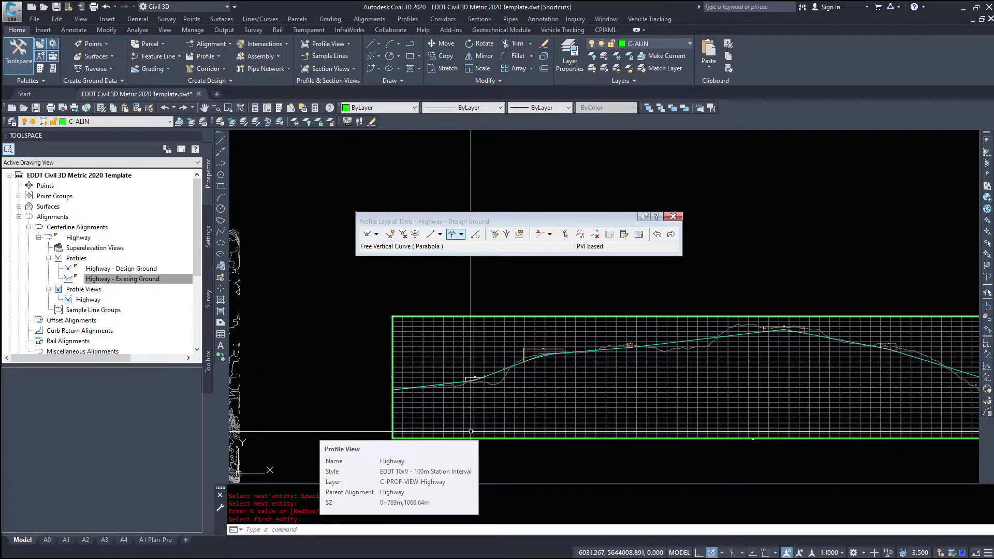
pyautogui.scroll(6, 523, 387)
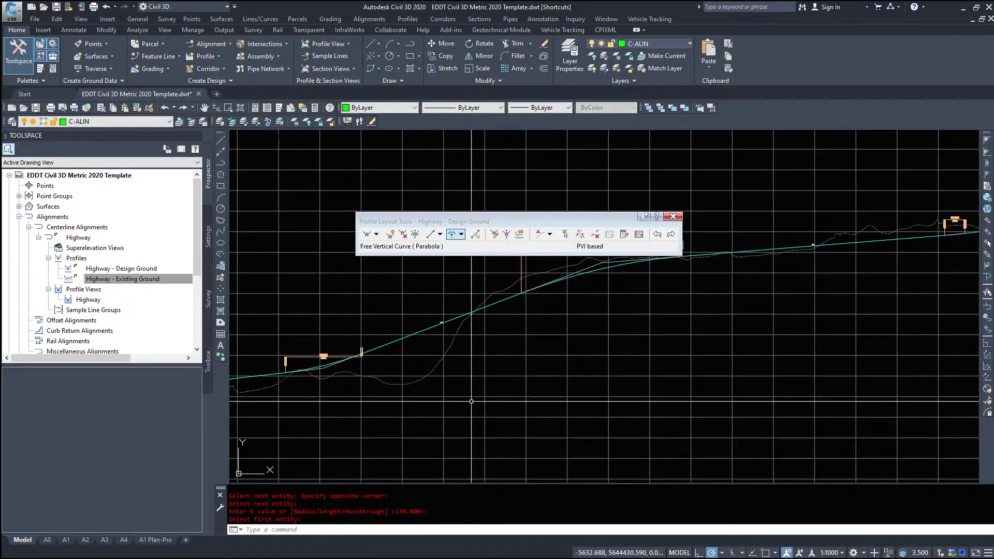
pyautogui.moveTo(490, 352); pyautogui.dragTo(654, 432, button='middle')
pyautogui.moveTo(600, 405); pyautogui.dragTo(634, 332, button='middle')
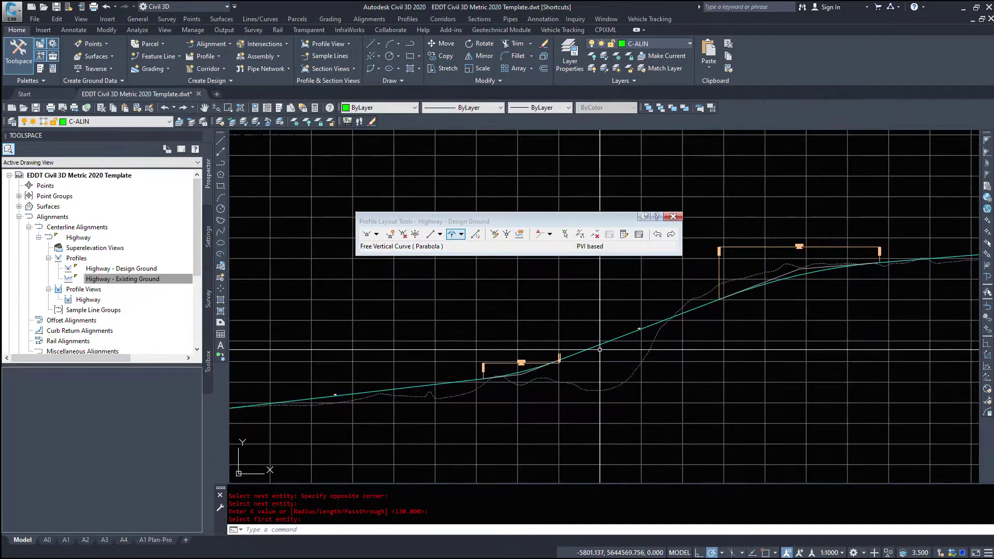
pyautogui.scroll(8, 600, 350)
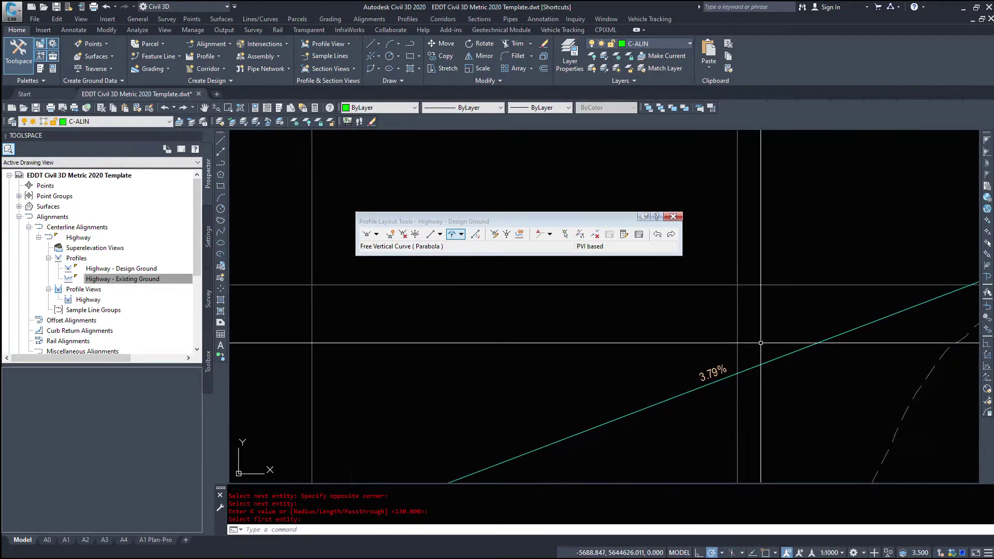
pyautogui.scroll(-3, 761, 343)
pyautogui.scroll(-2, 665, 302)
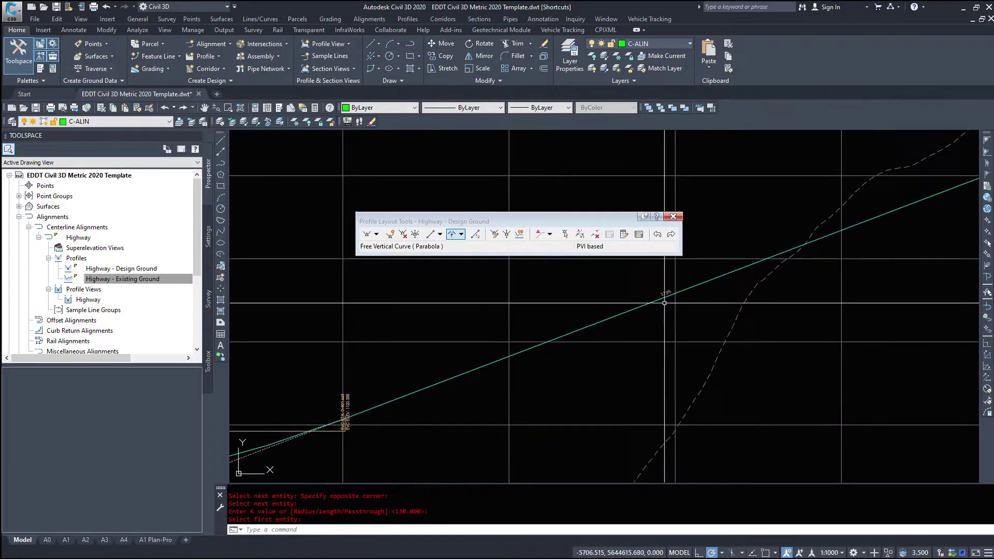
pyautogui.scroll(-3, 664, 302)
# Select the design profile and the first vertical curve's label, and move the label higher above the curve
pyautogui.press('Return')
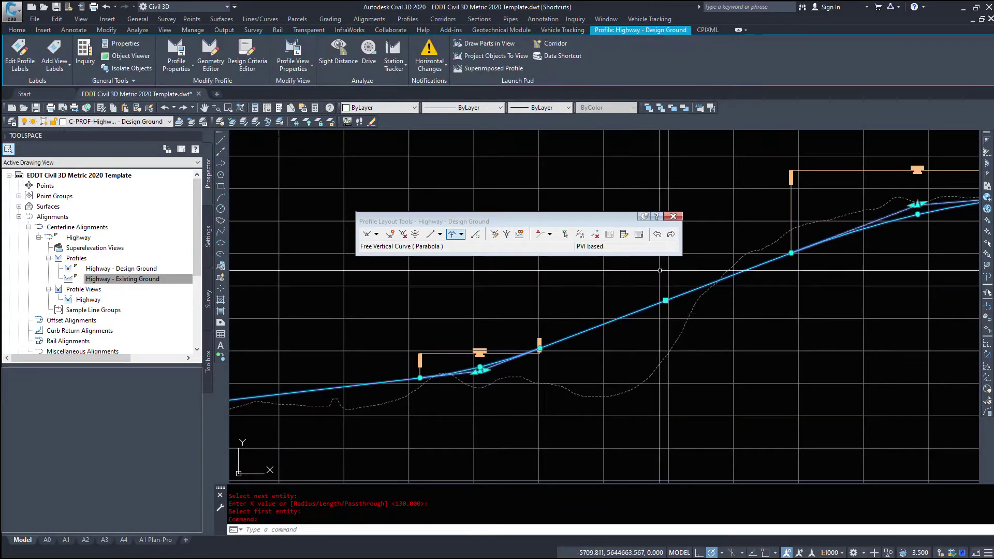
pyautogui.scroll(4, 419, 388)
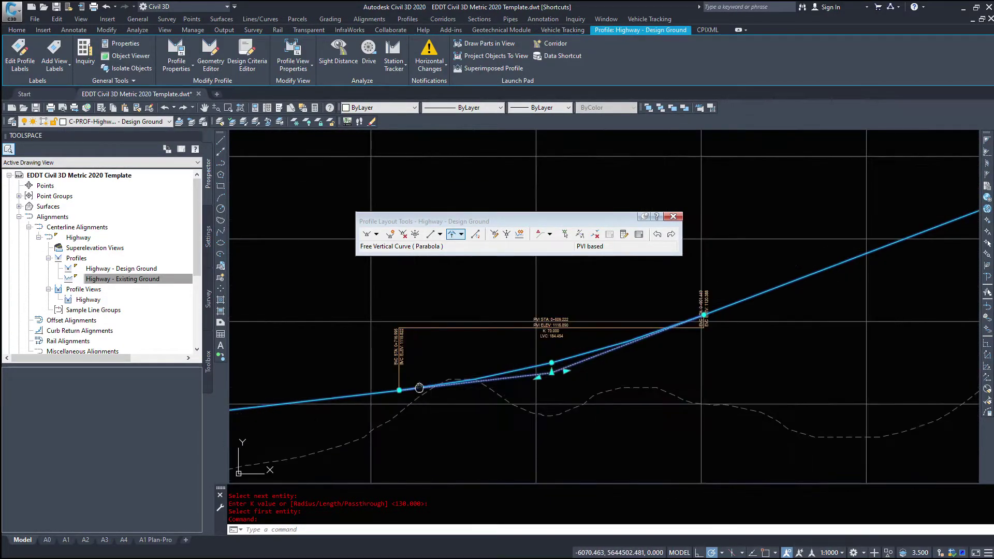
pyautogui.moveTo(419, 387); pyautogui.dragTo(481, 403, button='middle')
pyautogui.click(607, 342)
pyautogui.click(614, 344)
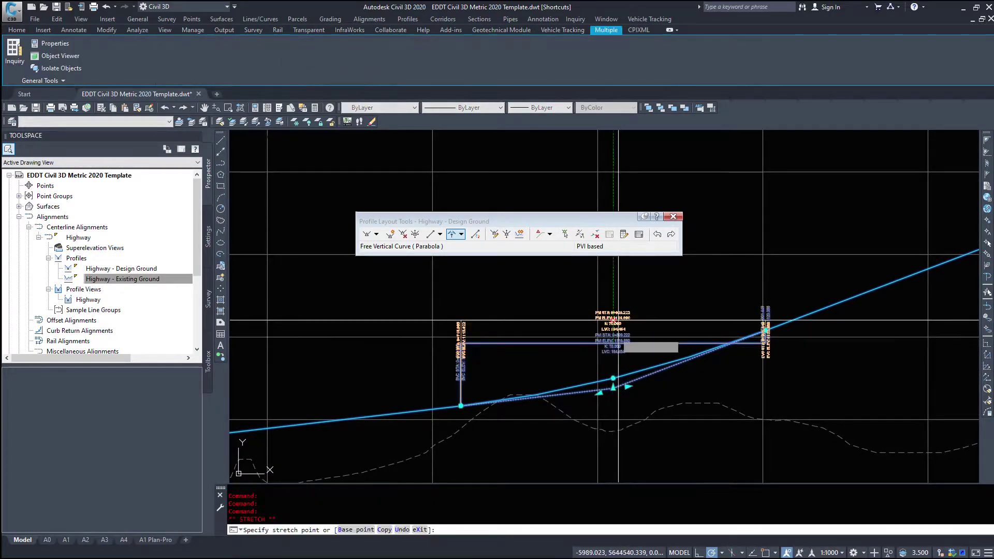
pyautogui.moveTo(616, 285); pyautogui.dragTo(610, 335, button='middle')
pyautogui.click(609, 177)
pyautogui.press('Escape')
# Reselect the design profile and try to lengthen the first vertical curve by stretching its start point back along the tangent
pyautogui.moveTo(604, 446); pyautogui.dragTo(595, 394, button='middle')
pyautogui.click(612, 355)
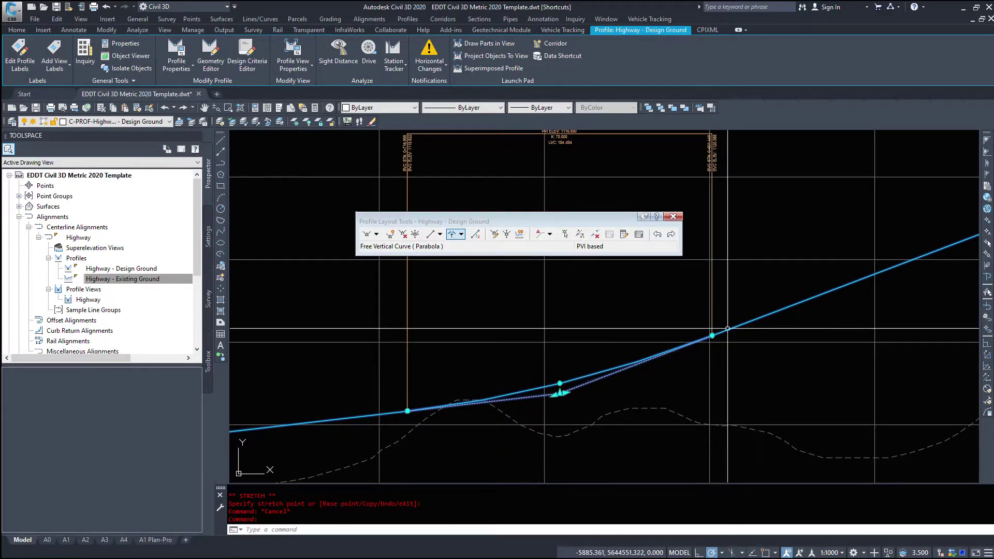
pyautogui.scroll(5, 555, 380)
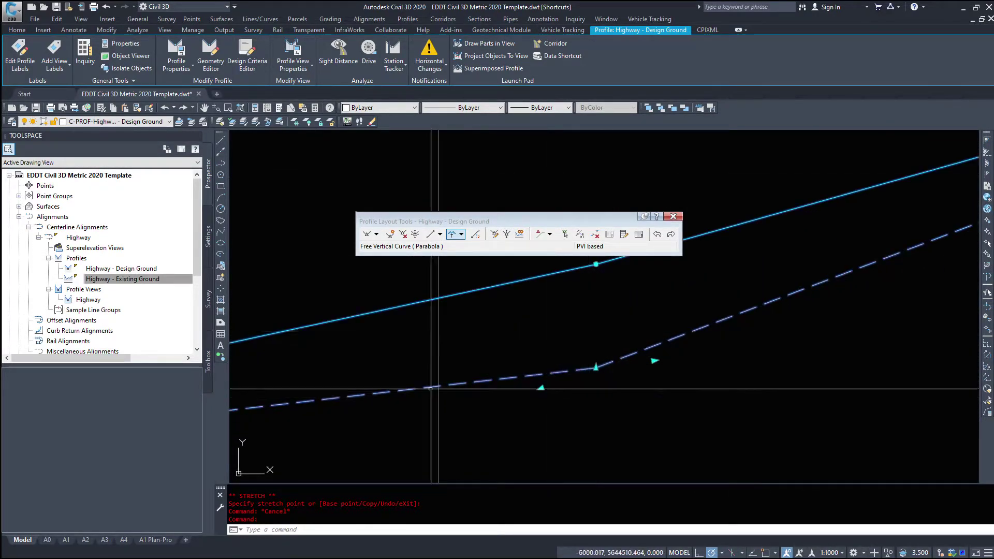
pyautogui.scroll(-4, 512, 391)
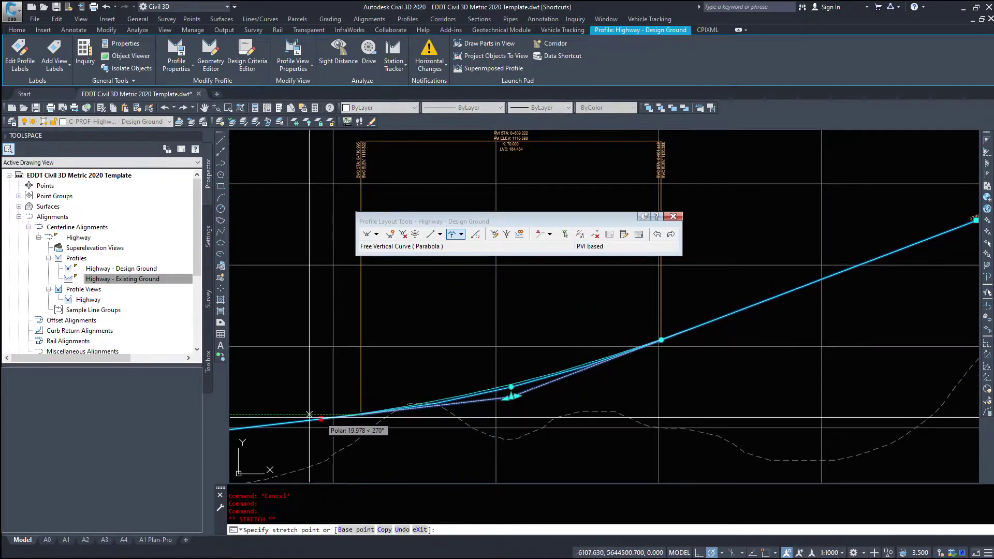
pyautogui.moveTo(296, 421); pyautogui.dragTo(500, 415, button='middle')
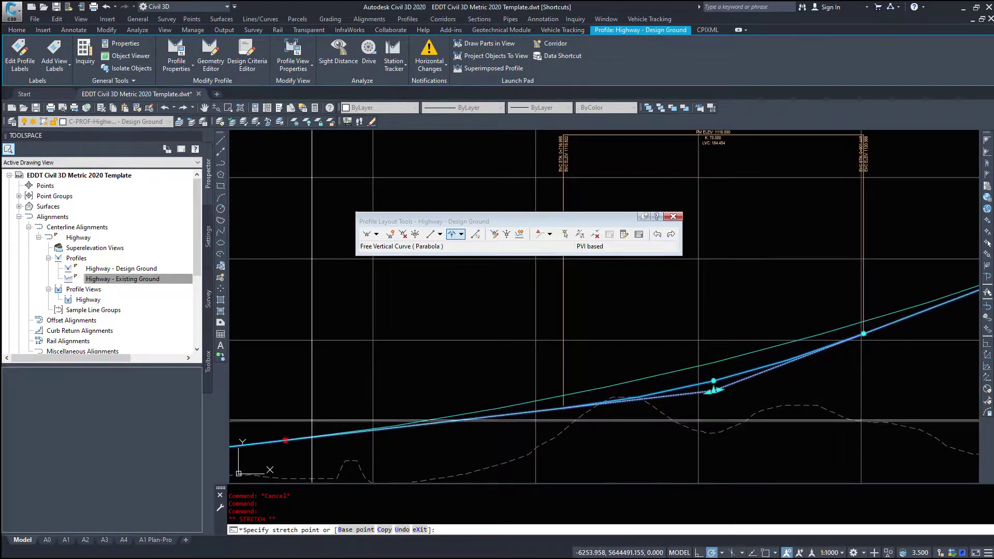
pyautogui.press('Escape')
# Try to lengthen the first vertical curve by stretching its end point outward and by raising its midpoint
pyautogui.moveTo(875, 334); pyautogui.dragTo(786, 356, button='middle')
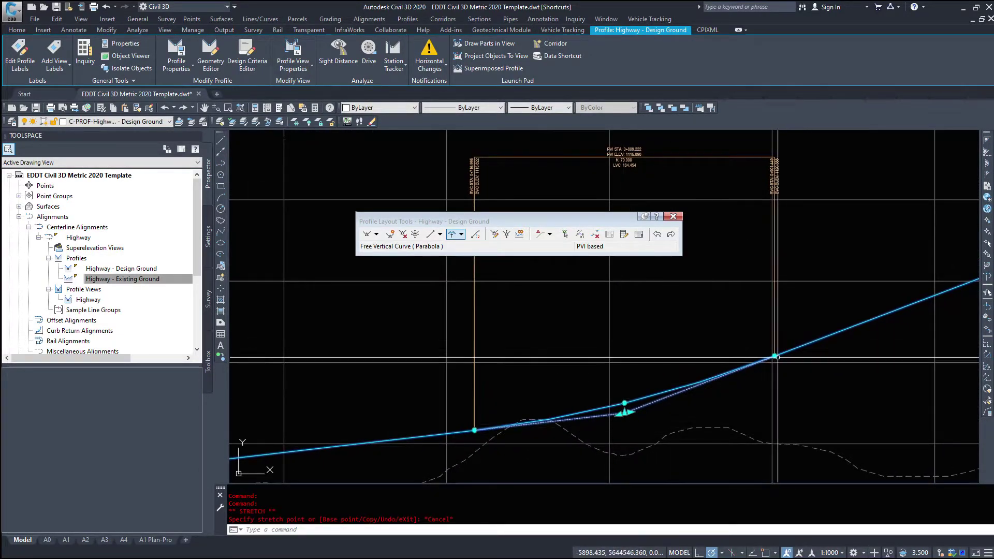
pyautogui.click(775, 356)
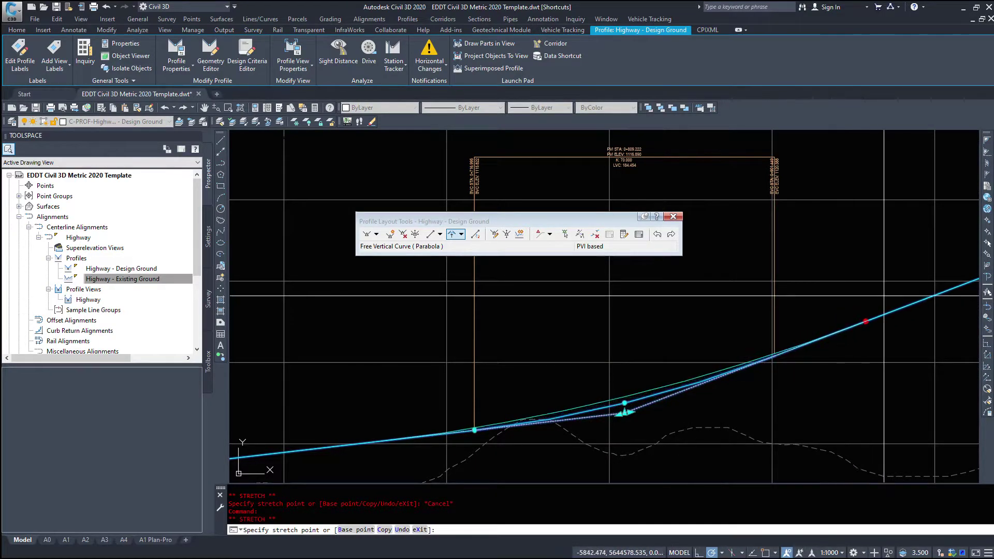
pyautogui.press('Escape')
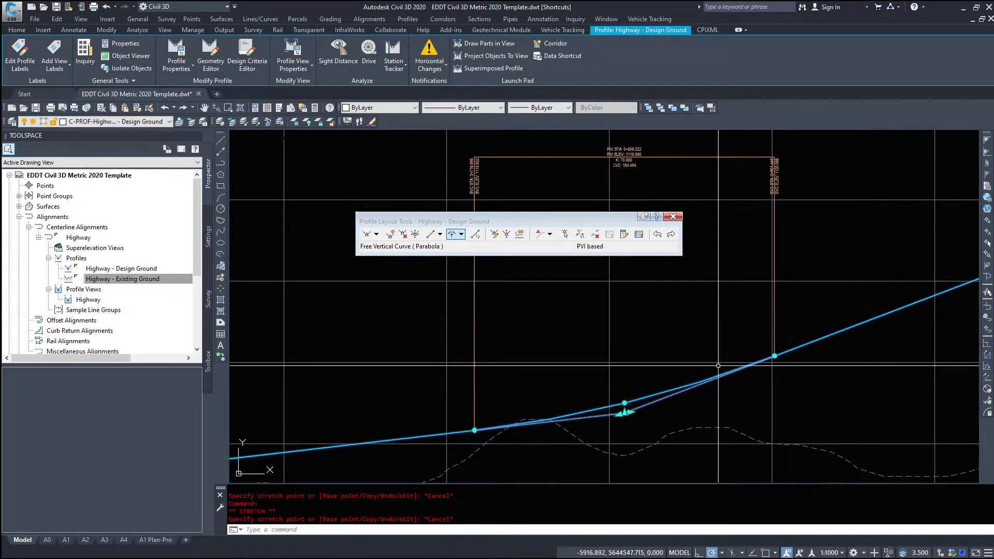
pyautogui.click(624, 403)
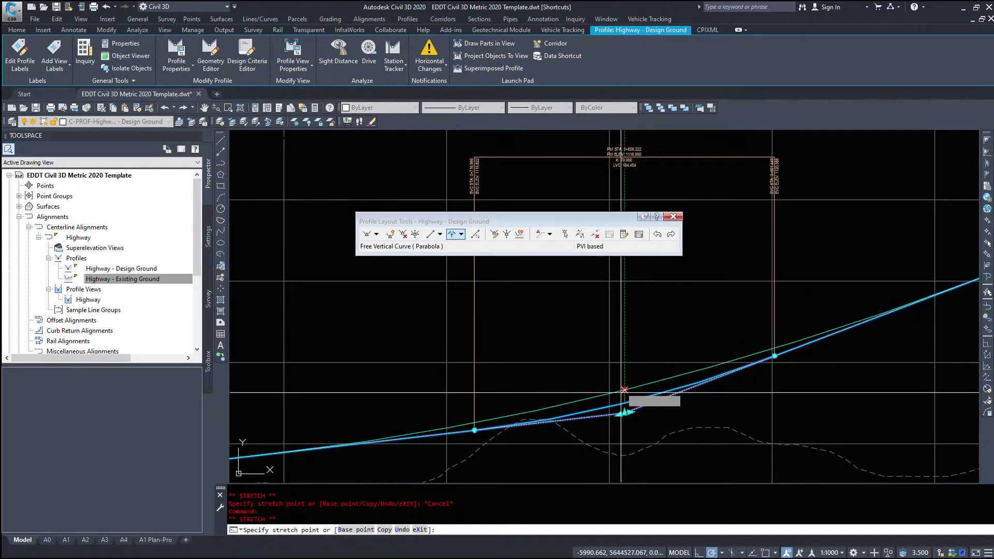
pyautogui.press('Escape')
pyautogui.press('Escape')
# Reselect the design profile and try repositioning the first vertical curve's PVI with its centre grip
pyautogui.scroll(4, 635, 432)
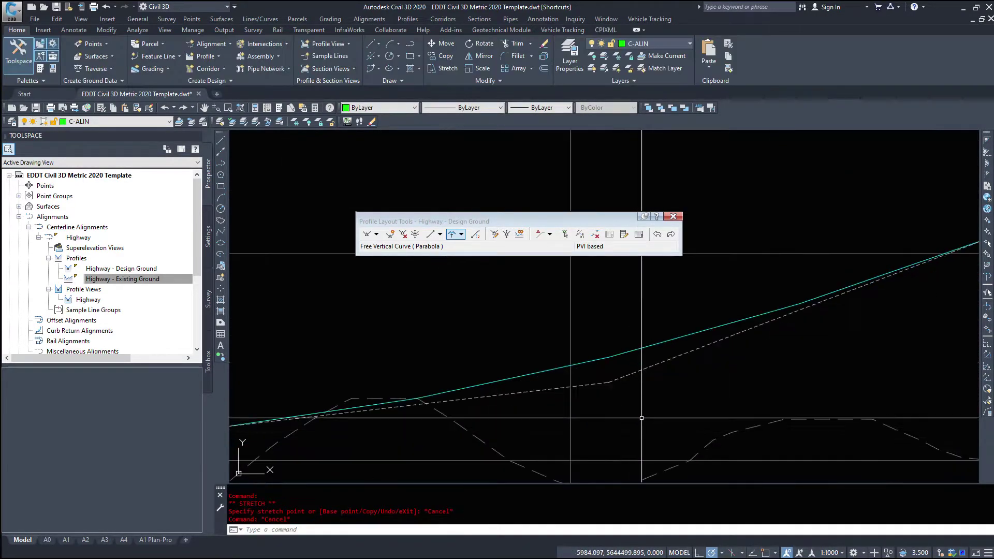
pyautogui.click(642, 417)
pyautogui.click(617, 375)
pyautogui.scroll(-3, 624, 384)
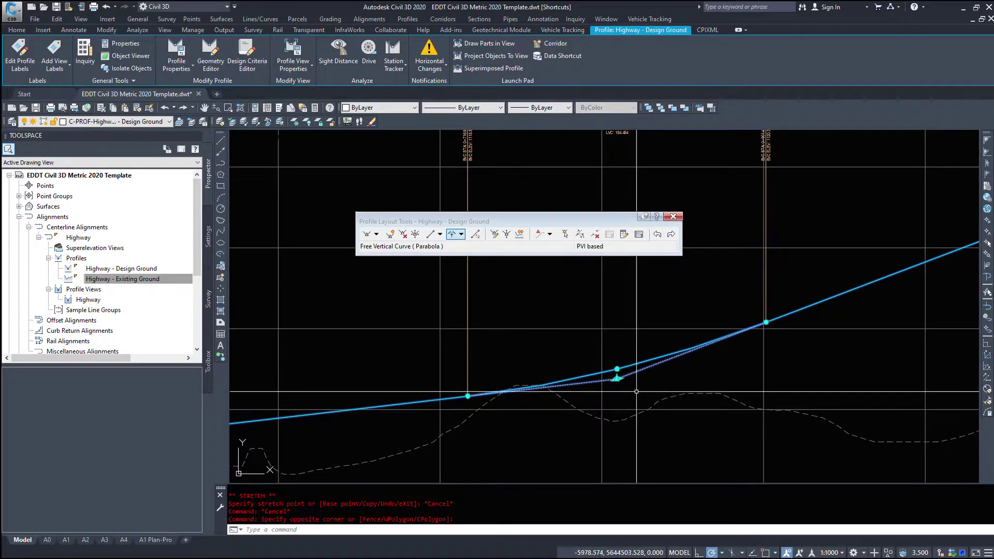
pyautogui.scroll(3, 636, 391)
pyautogui.scroll(-2, 588, 357)
pyautogui.scroll(2, 594, 356)
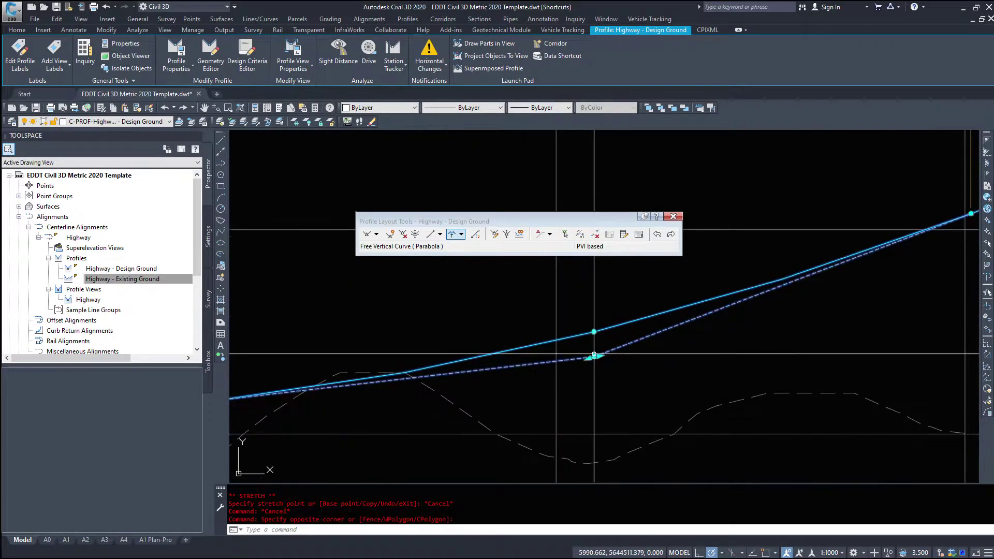
pyautogui.scroll(4, 590, 357)
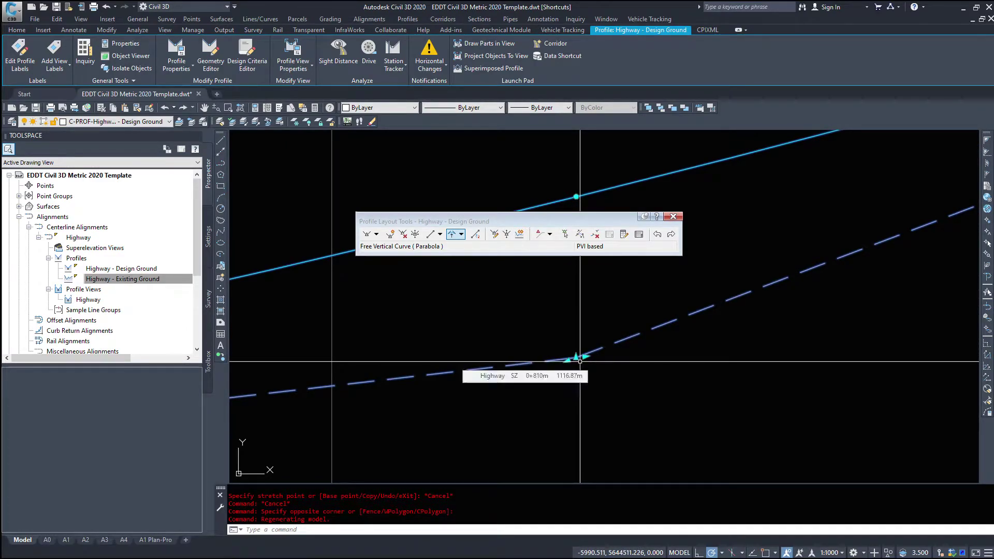
pyautogui.click(577, 358)
pyautogui.scroll(-3, 576, 347)
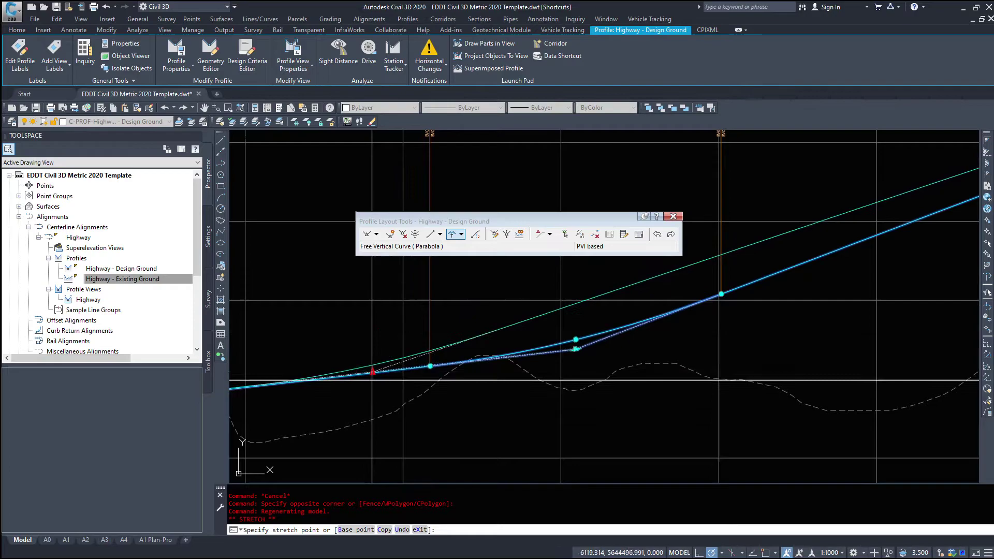
pyautogui.scroll(-5, 453, 400)
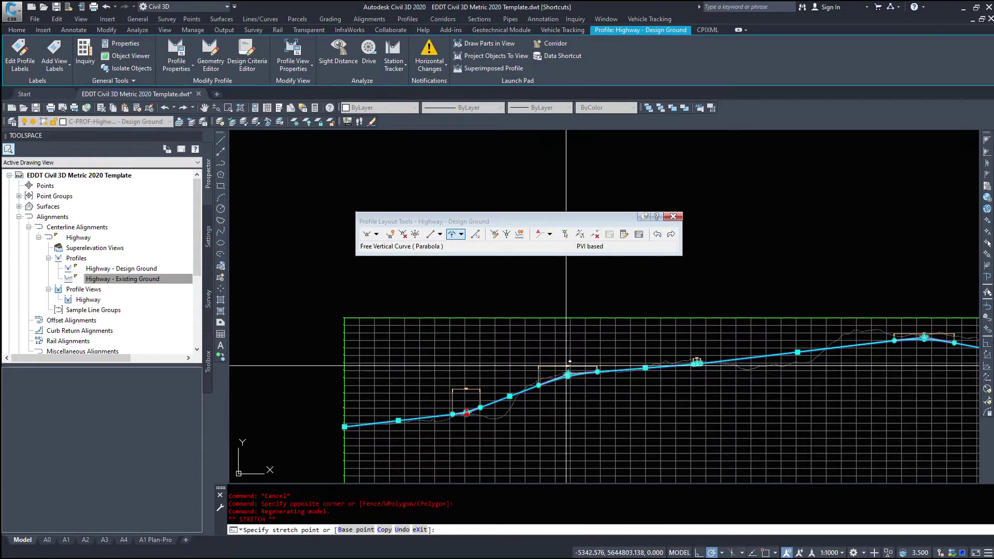
pyautogui.scroll(5, 481, 413)
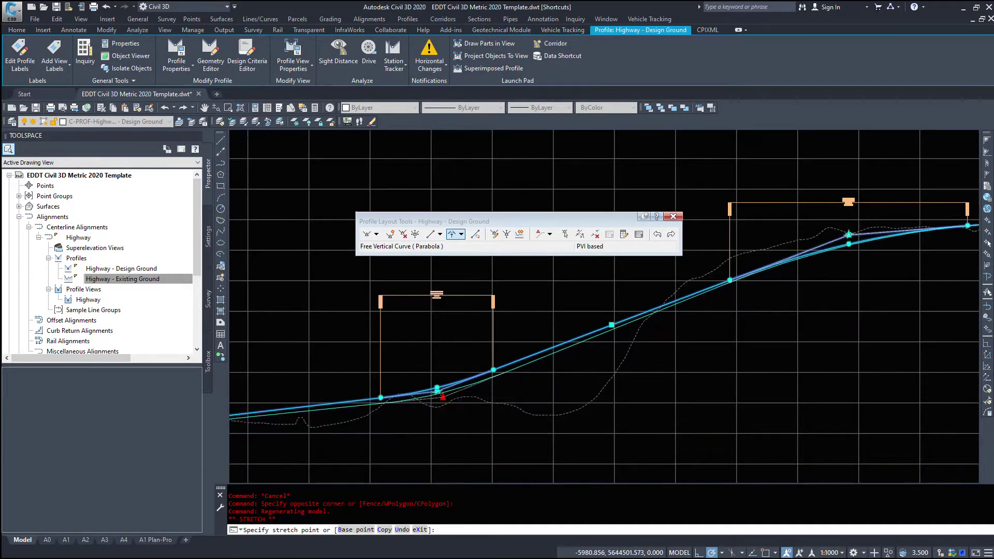
pyautogui.scroll(4, 451, 395)
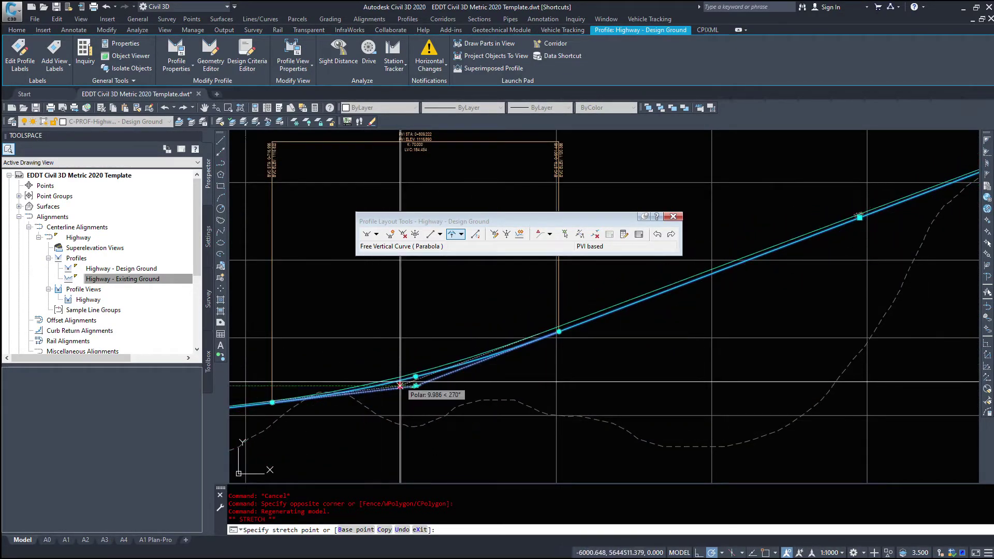
pyautogui.press('Escape')
pyautogui.press('Escape')
# Try moving the first vertical curve's PVI forward along the extended incoming tangent, then cancel and clear the selection
pyautogui.scroll(5, 404, 368)
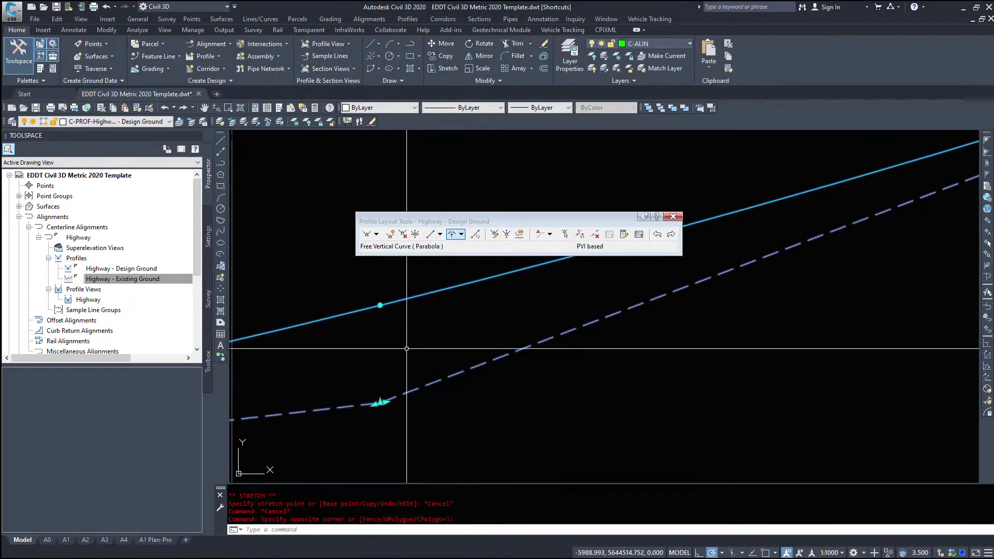
pyautogui.click(382, 402)
pyautogui.scroll(-3, 383, 402)
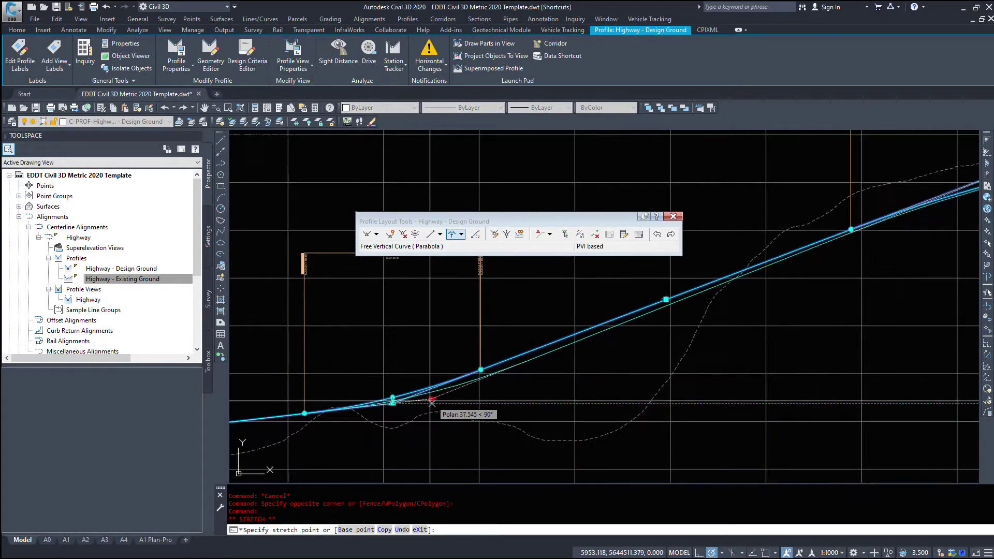
pyautogui.moveTo(430, 401); pyautogui.dragTo(770, 365, button='middle')
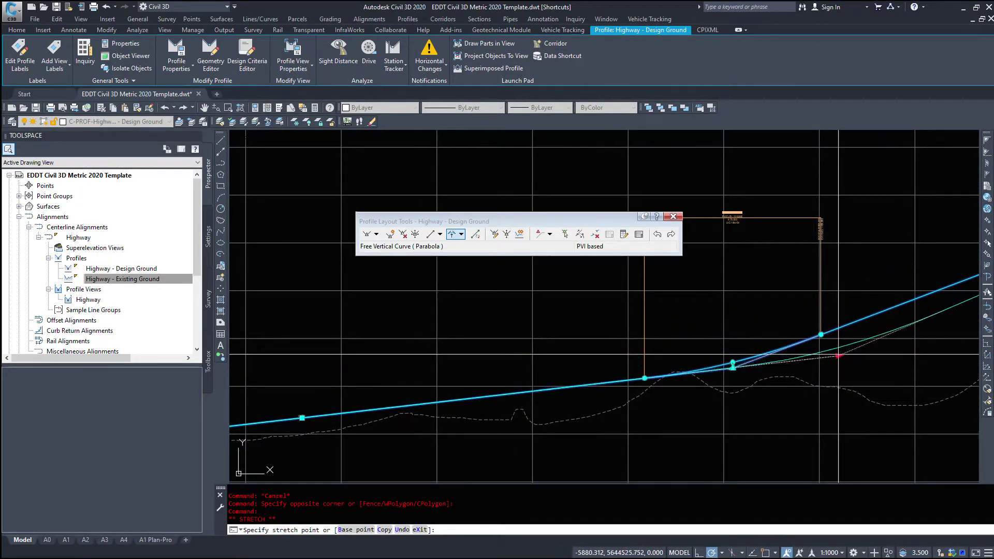
pyautogui.press('Escape')
pyautogui.scroll(7, 733, 369)
pyautogui.press('Escape')
# Reselect the design profile and try moving the first vertical curve's PVI up along the outgoing tangent
pyautogui.scroll(5, 714, 365)
pyautogui.click(673, 360)
pyautogui.click(637, 337)
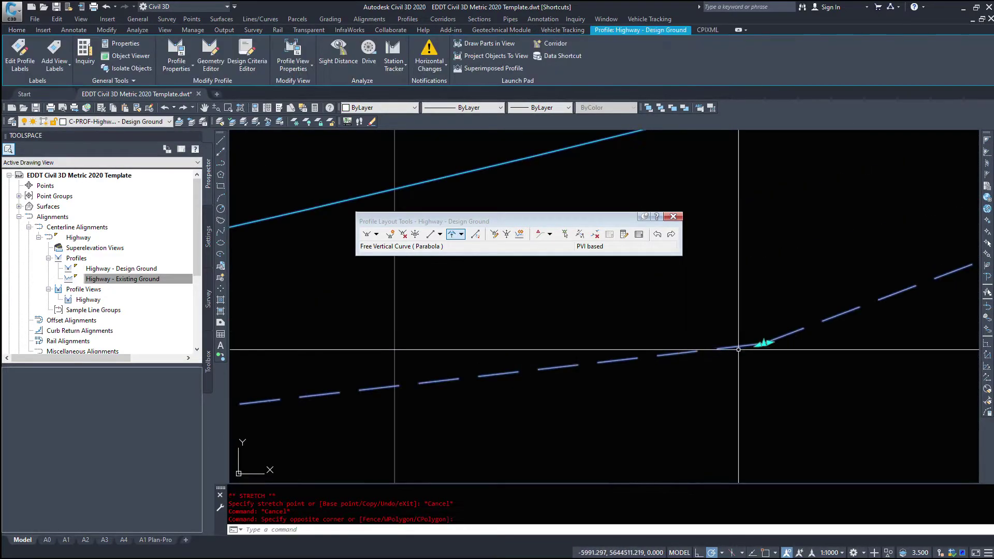
pyautogui.click(759, 345)
pyautogui.scroll(-12, 746, 359)
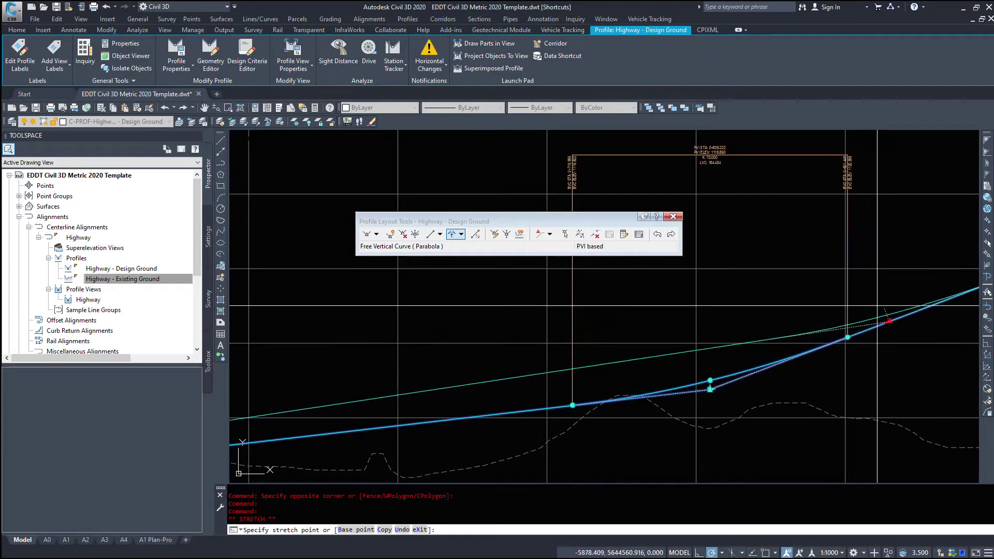
pyautogui.moveTo(877, 306); pyautogui.dragTo(734, 276, button='middle')
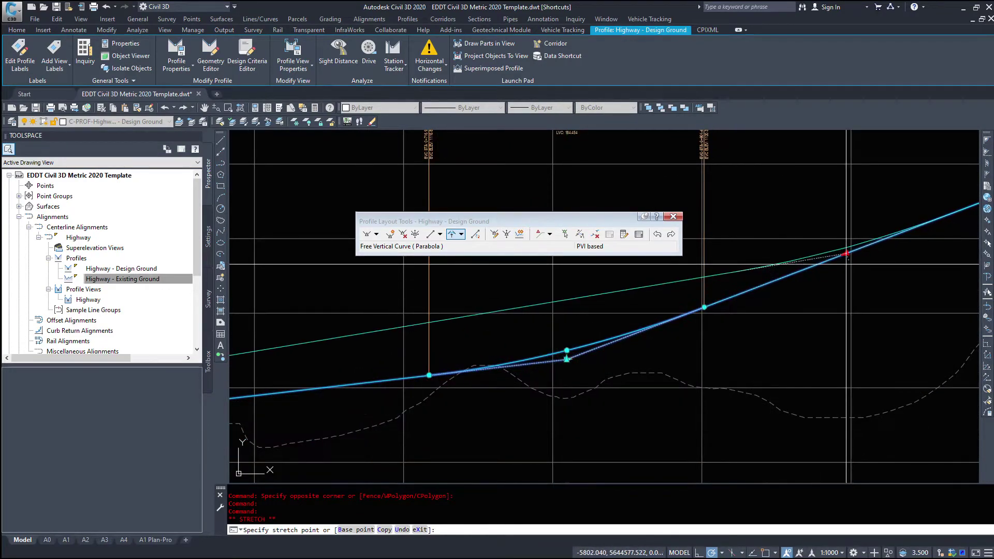
pyautogui.press('Escape')
# Move the first vertical curve's PVI back along the incoming tangent to about station 0+794 and check the curve label
pyautogui.scroll(-5, 772, 295)
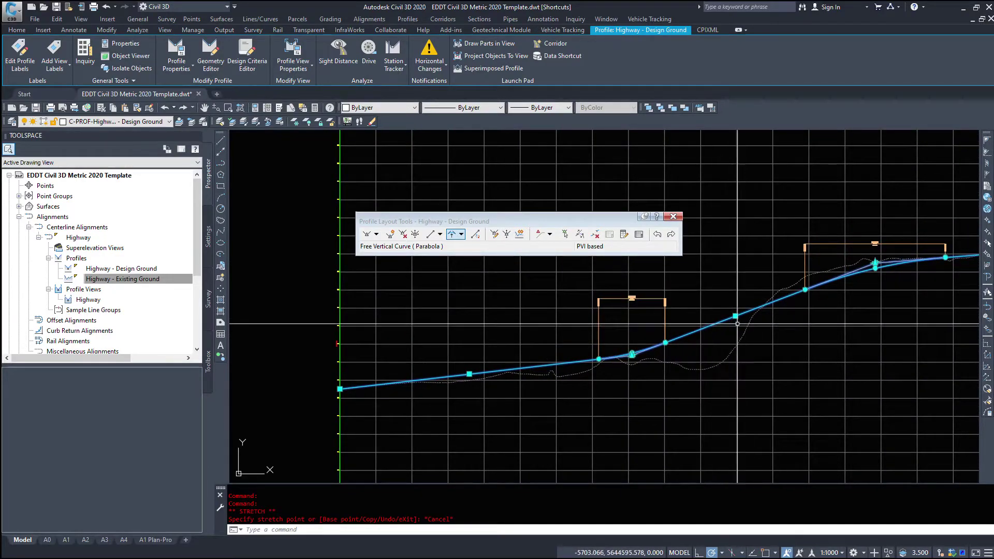
pyautogui.scroll(5, 645, 357)
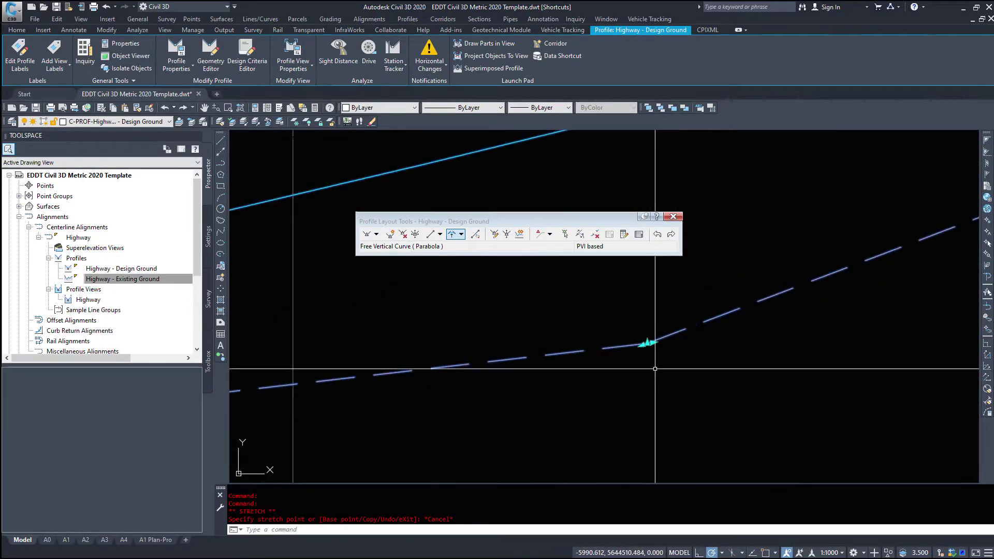
pyautogui.click(651, 342)
pyautogui.scroll(-3, 650, 343)
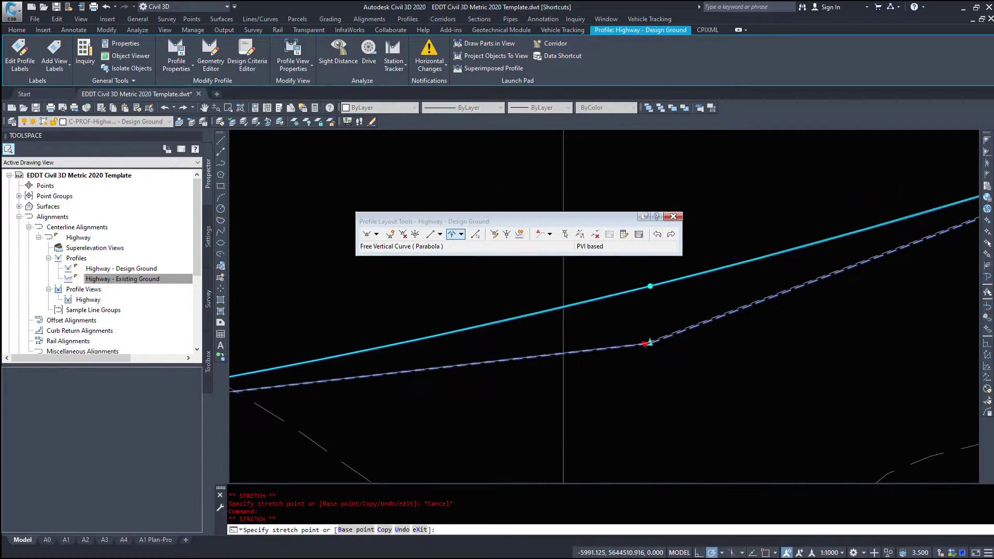
pyautogui.scroll(-3, 572, 355)
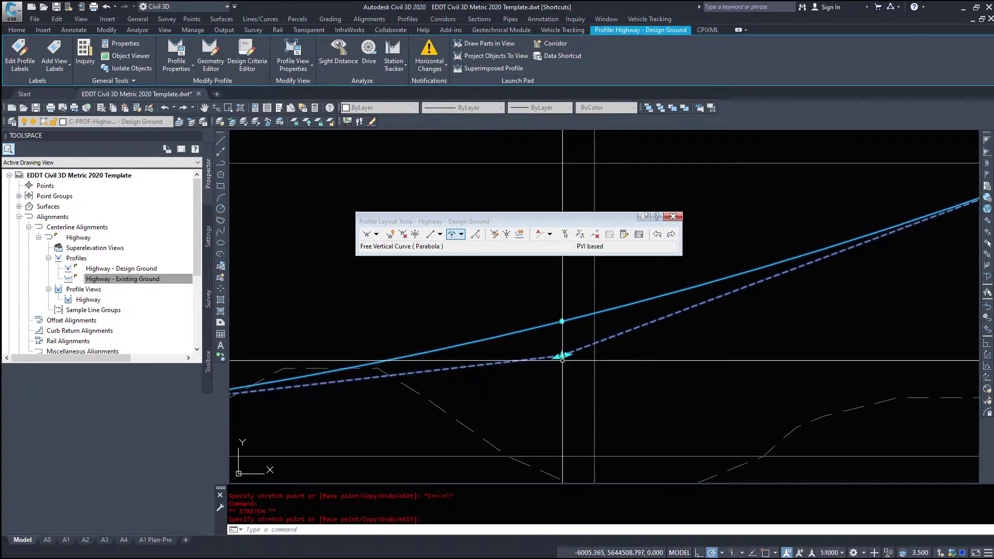
pyautogui.scroll(6, 536, 435)
pyautogui.scroll(-5, 466, 357)
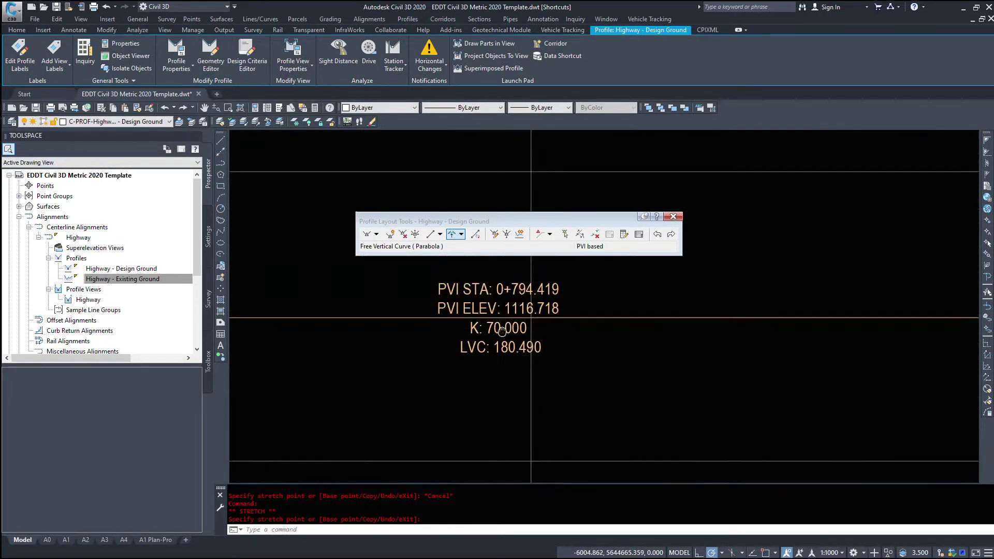
pyautogui.scroll(6, 513, 382)
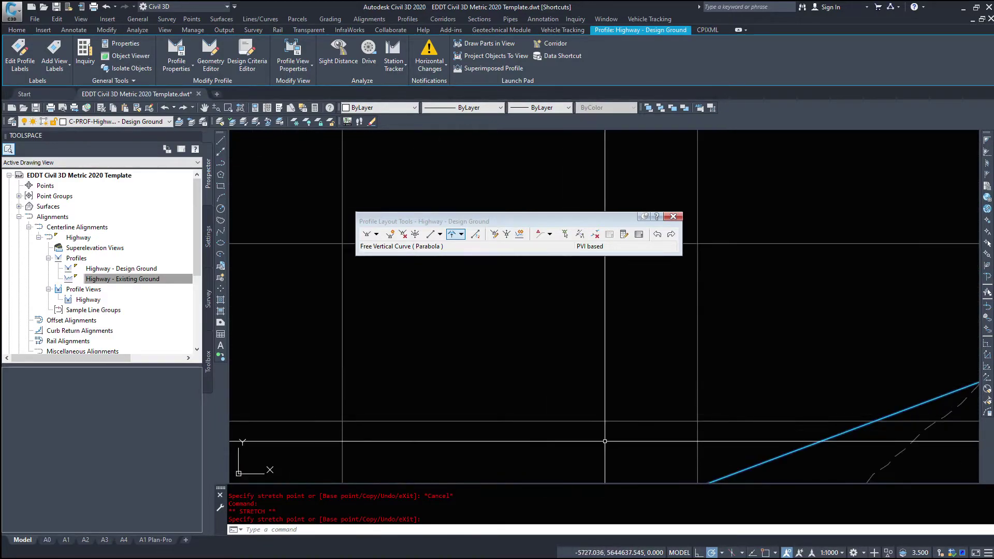
# Move the second vertical curve's PVI forward along its outgoing tangent to about station 1+544 and deselect the profile
pyautogui.scroll(-5, 548, 355)
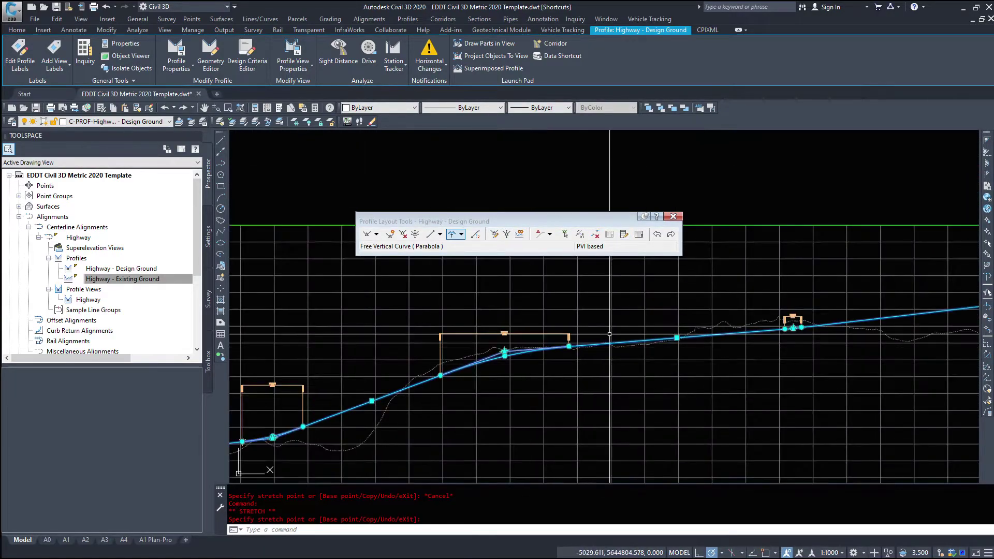
pyautogui.scroll(4, 497, 363)
pyautogui.scroll(3, 497, 363)
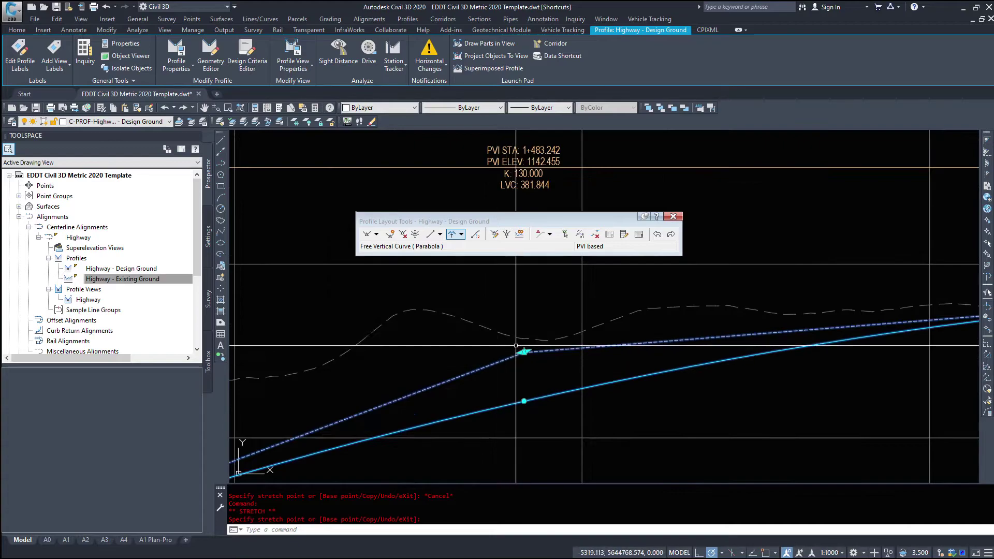
pyautogui.click(521, 353)
pyautogui.scroll(-2, 544, 346)
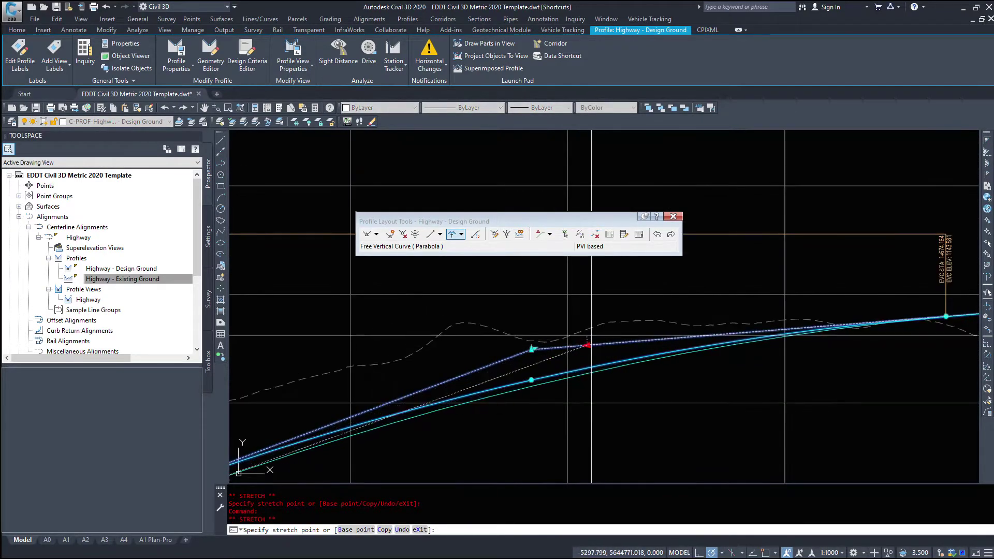
pyautogui.click(652, 337)
pyautogui.scroll(-3, 674, 335)
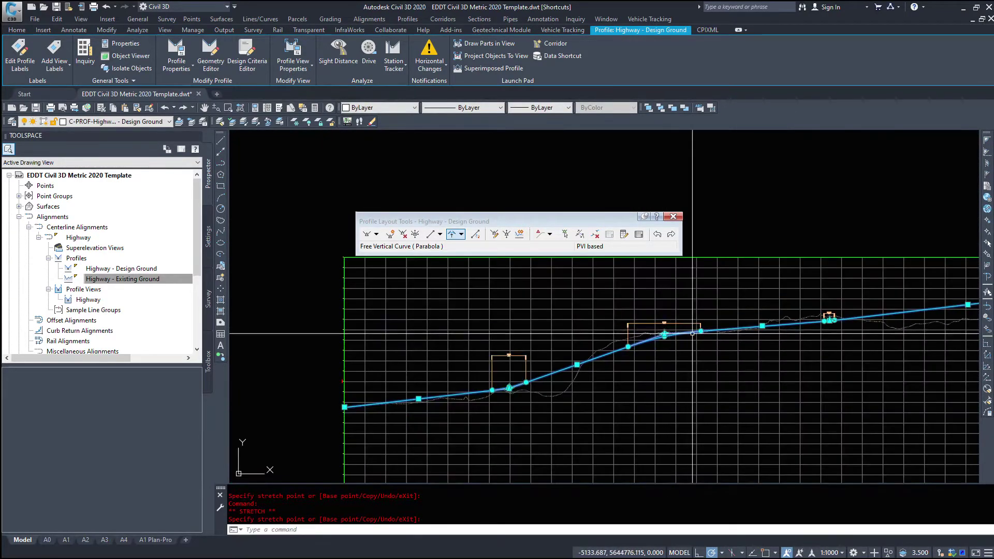
pyautogui.press('Escape')
# Check the grade label on the tangent between the first and second vertical curves
pyautogui.scroll(-2, 694, 345)
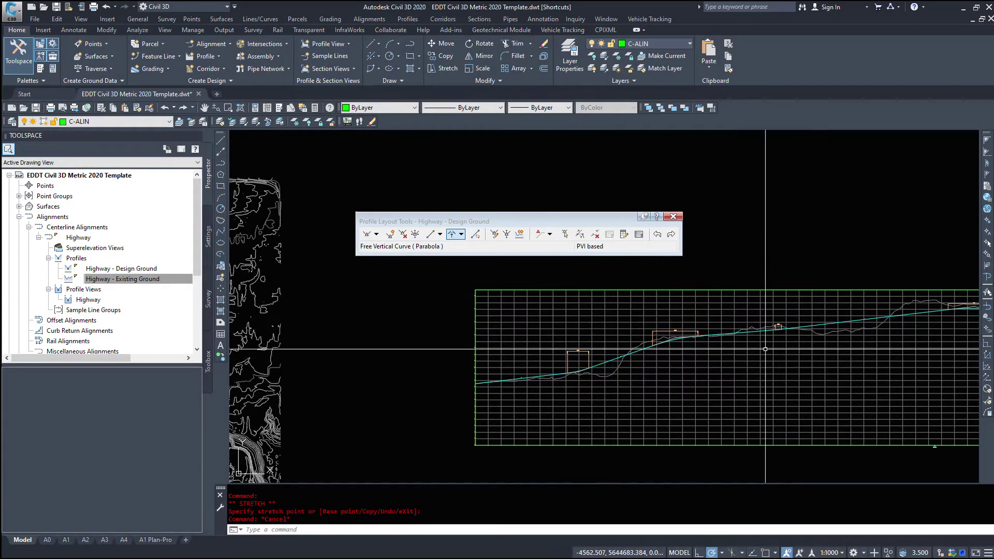
pyautogui.scroll(5, 697, 285)
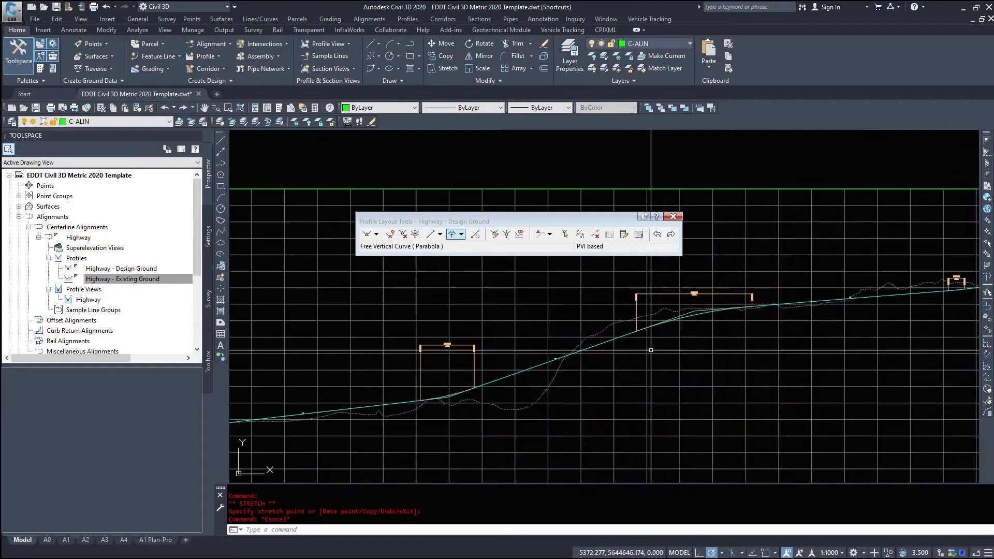
pyautogui.scroll(4, 682, 280)
pyautogui.scroll(-5, 562, 434)
pyautogui.moveTo(550, 434); pyautogui.dragTo(602, 322, button='middle')
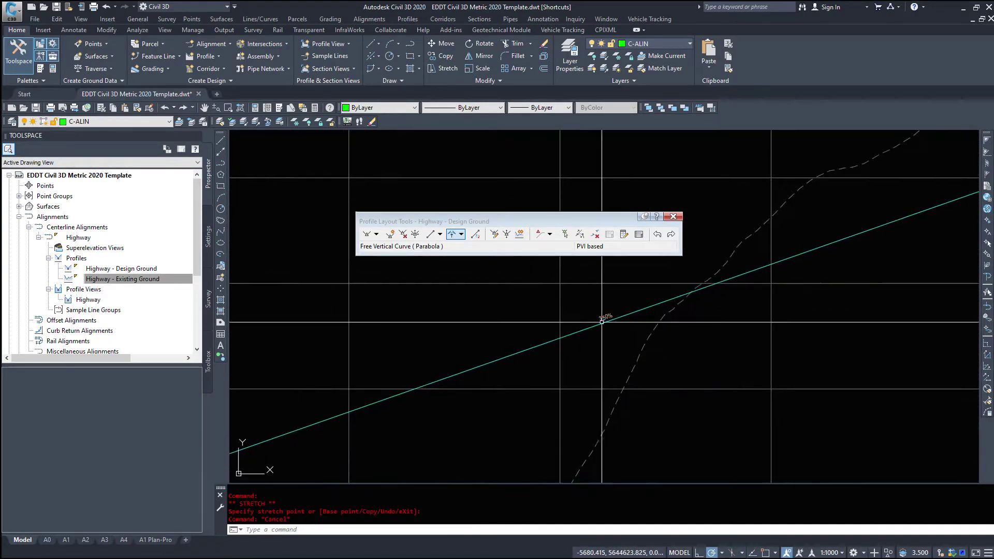
pyautogui.scroll(5, 604, 324)
pyautogui.scroll(-8, 748, 299)
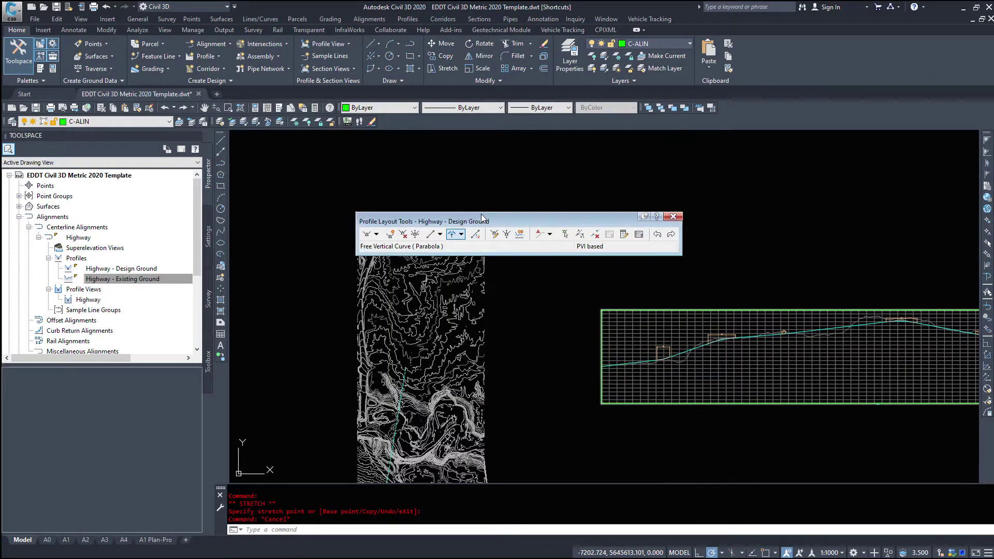
# Move the Profile Layout Tools clear of the drawing and open the profile grid view with the whole profile in sight
pyautogui.moveTo(501, 221); pyautogui.dragTo(452, 170)
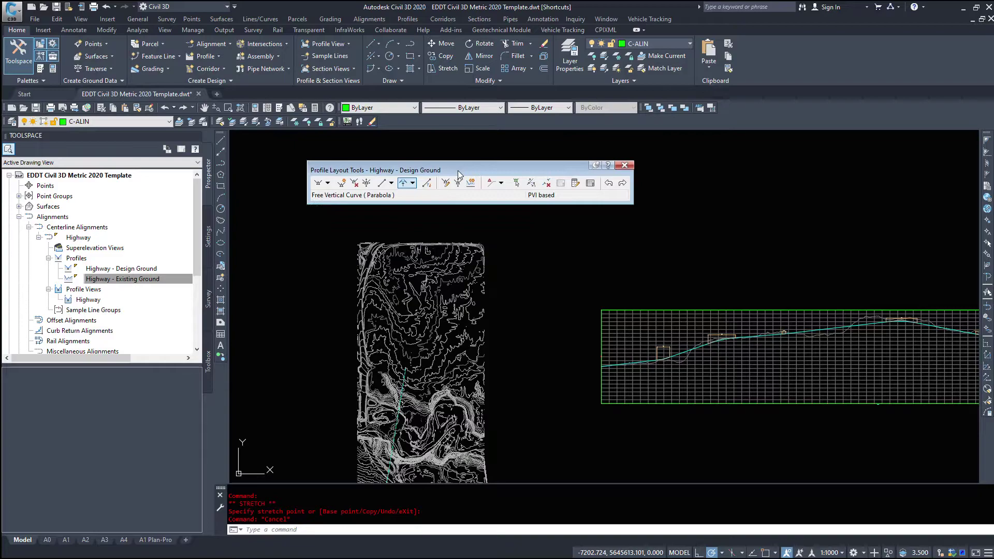
pyautogui.click(590, 185)
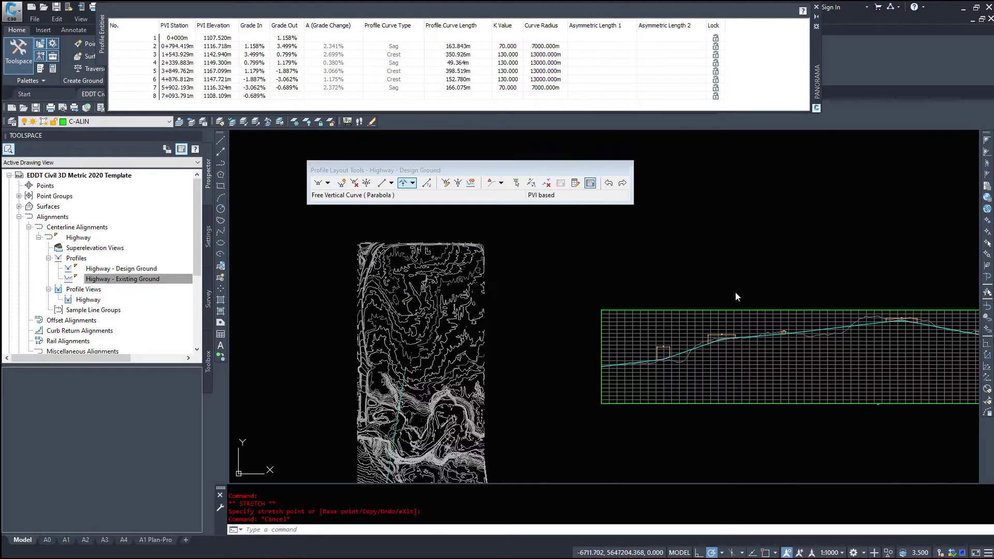
pyautogui.moveTo(738, 297); pyautogui.dragTo(526, 323, button='middle')
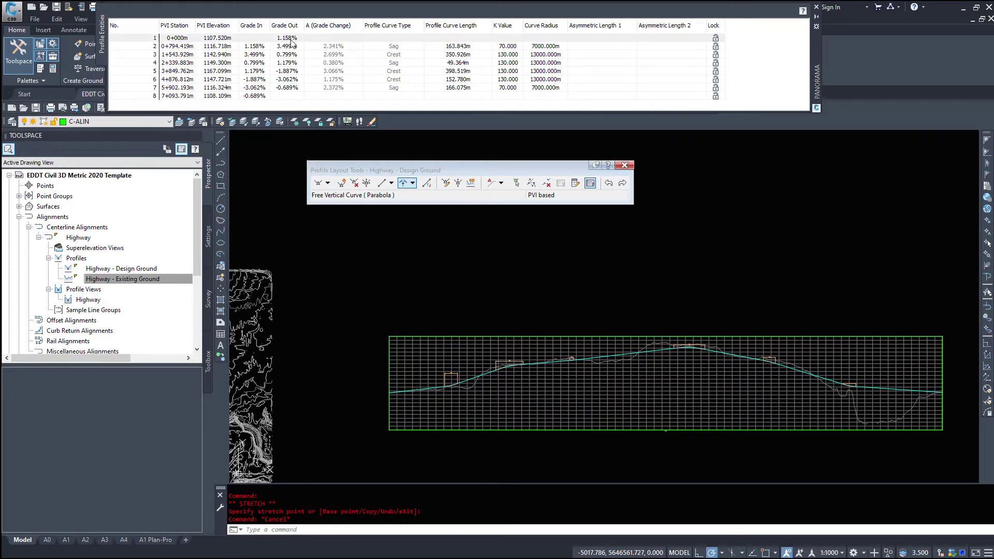
# Set the Grade Out of the first PVI at station 0+000 to 1.3% in the profile entities table
pyautogui.click(261, 47)
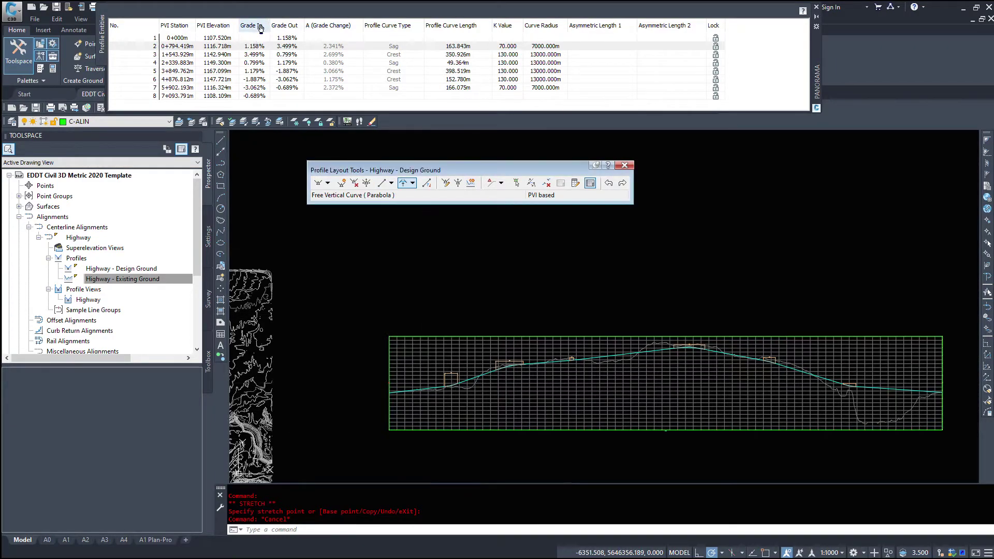
pyautogui.click(288, 38)
pyautogui.click(296, 37)
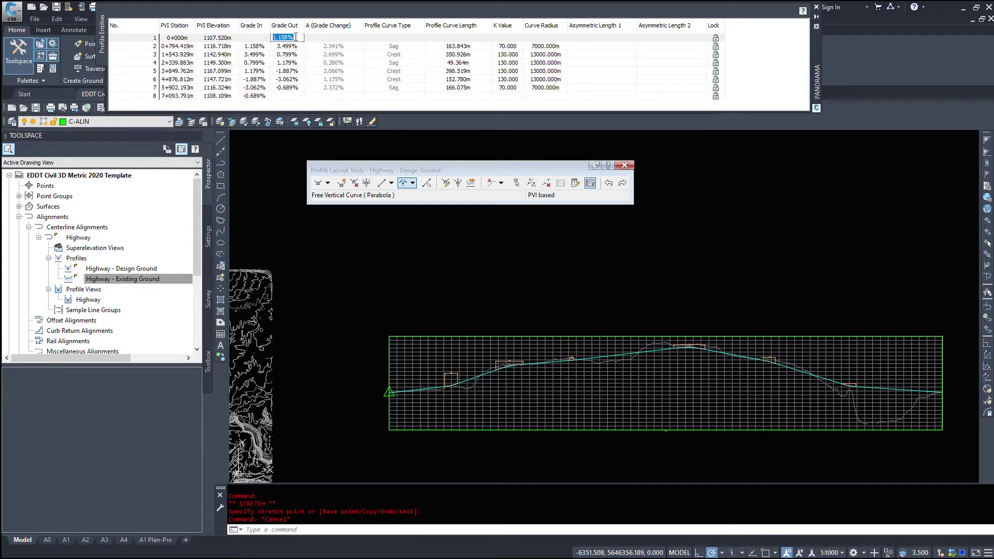
pyautogui.write('1.3')
pyautogui.press('Return')
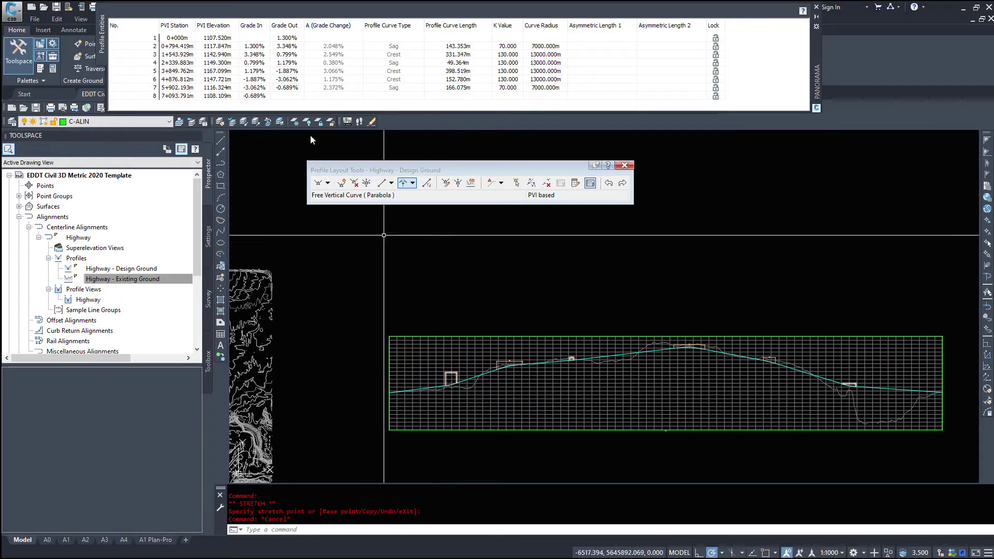
# Set the Grade Out of the second PVI at station 0+794.419 to 3% in the profile entities table
pyautogui.click(281, 47)
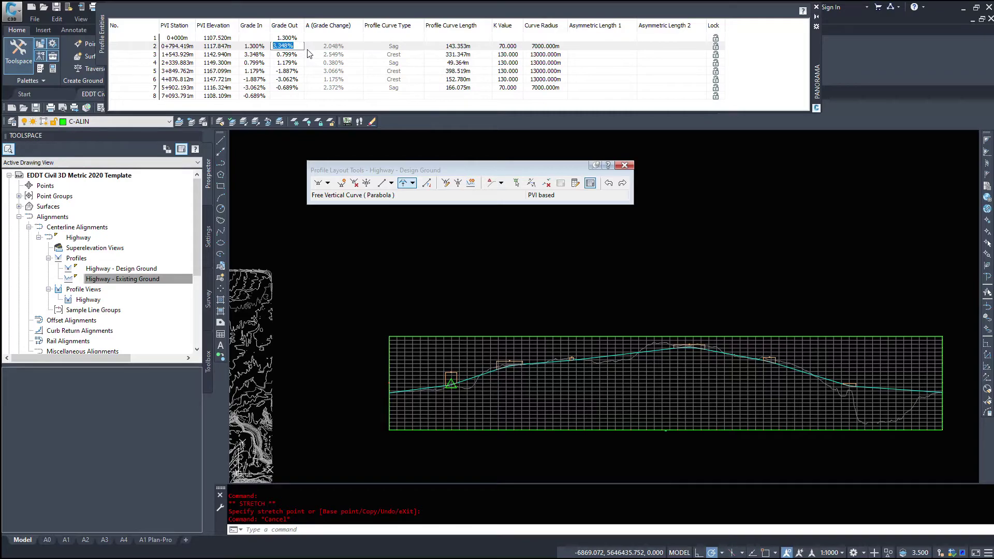
pyautogui.write('3')
pyautogui.press('Return')
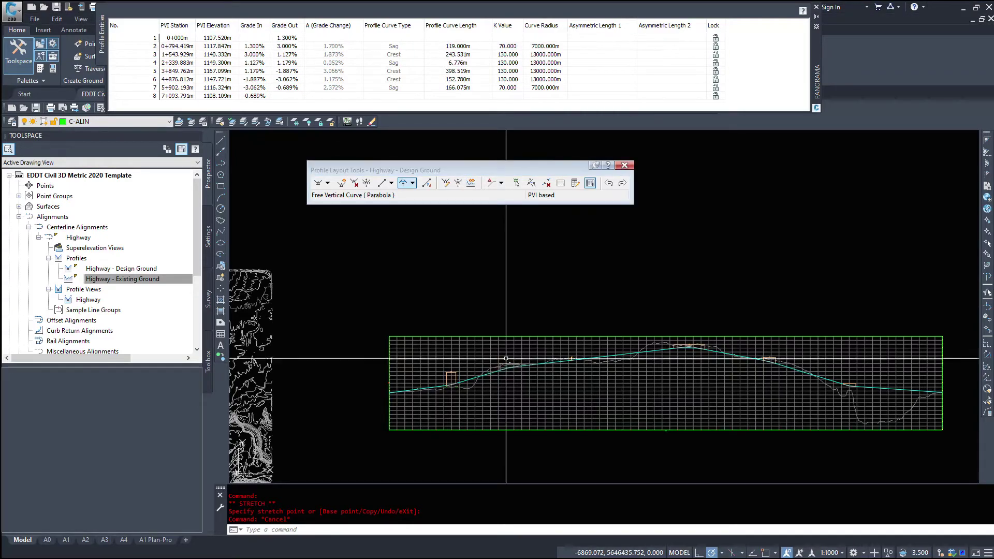
# Examine the tangent grades on both sides of the vertical curve at station 2+339.883 against the existing ground
pyautogui.scroll(8, 510, 365)
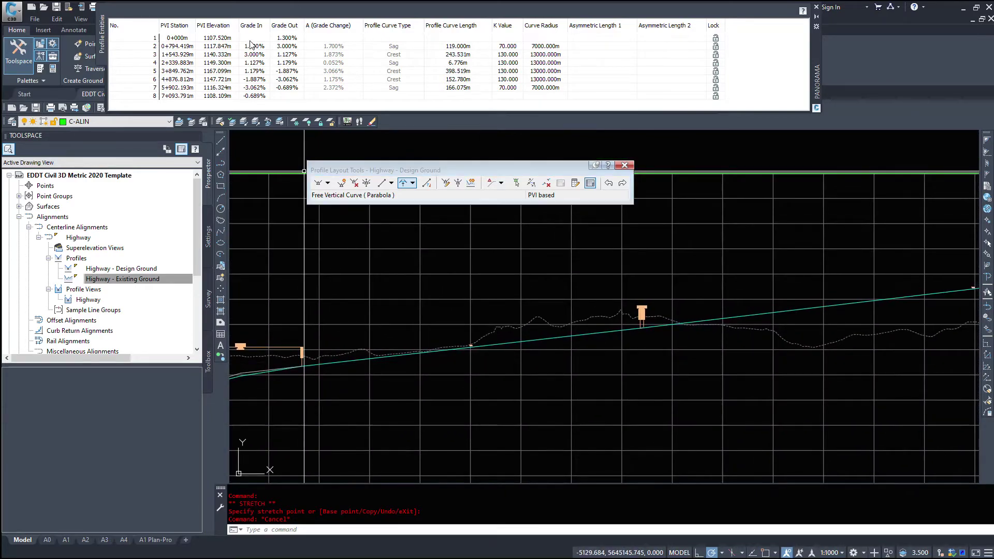
pyautogui.moveTo(735, 320)
pyautogui.mouseDown(button='middle')
pyautogui.moveTo(493, 325)
pyautogui.moveTo(395, 337)
pyautogui.moveTo(391, 357)
pyautogui.mouseUp(button='middle')
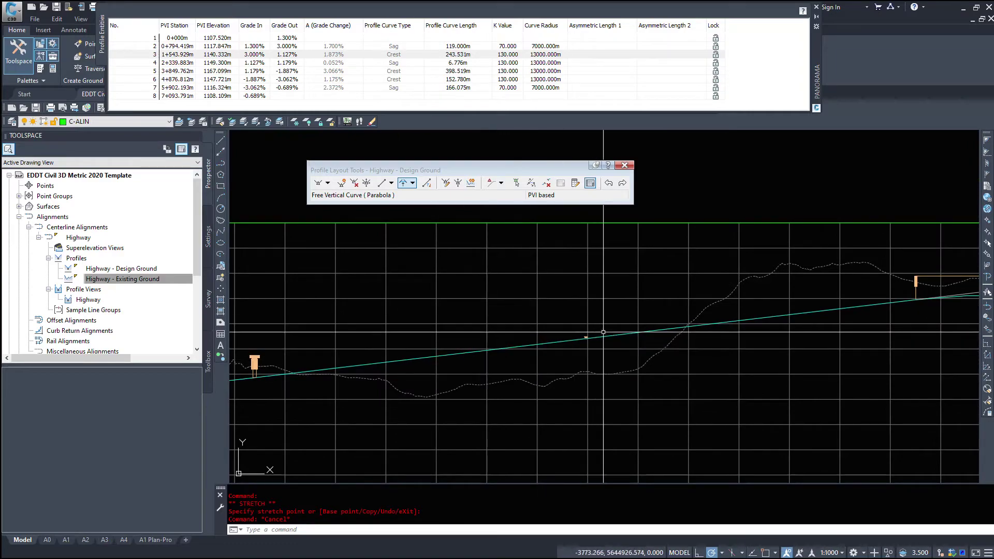
pyautogui.click(291, 63)
pyautogui.scroll(-4, 594, 311)
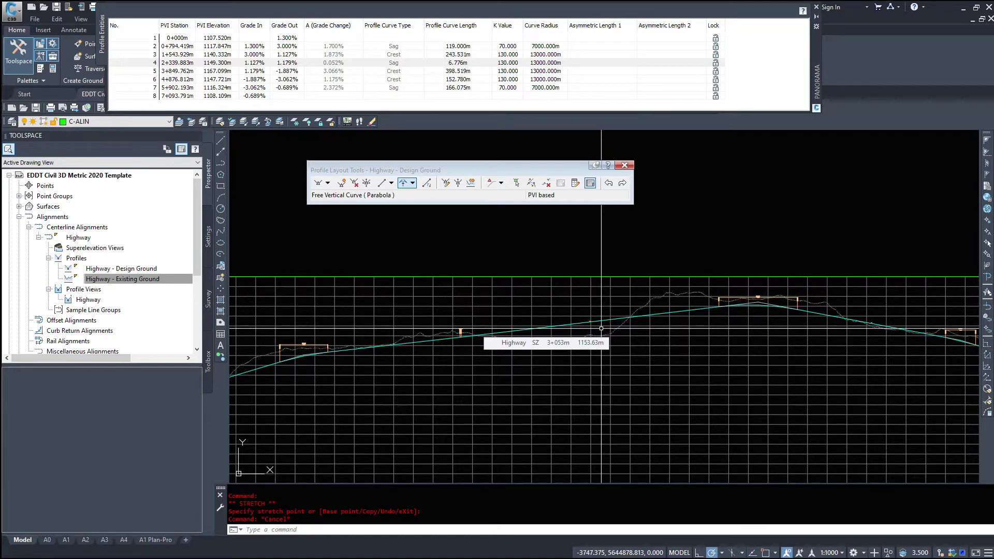
pyautogui.scroll(-5, 601, 328)
pyautogui.click(500, 234)
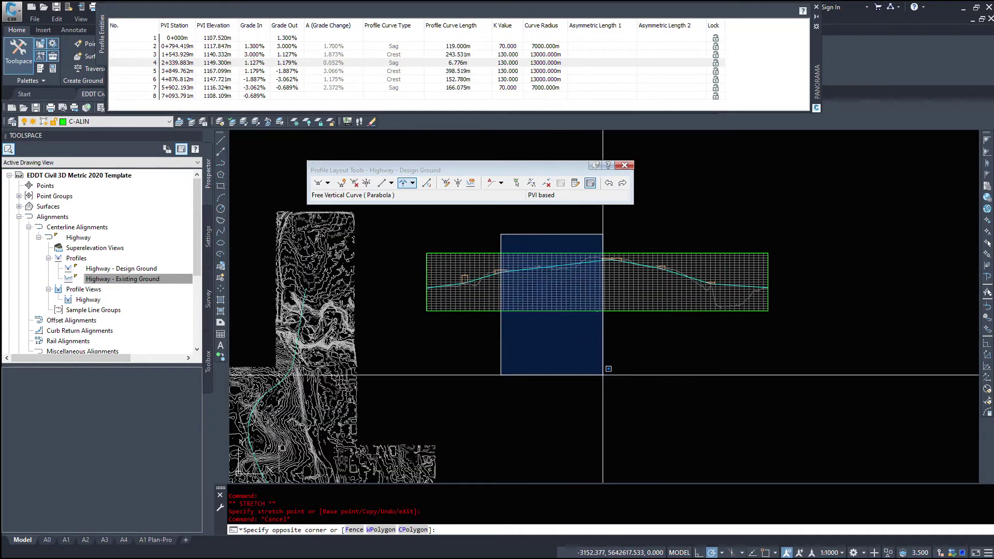
pyautogui.click(612, 355)
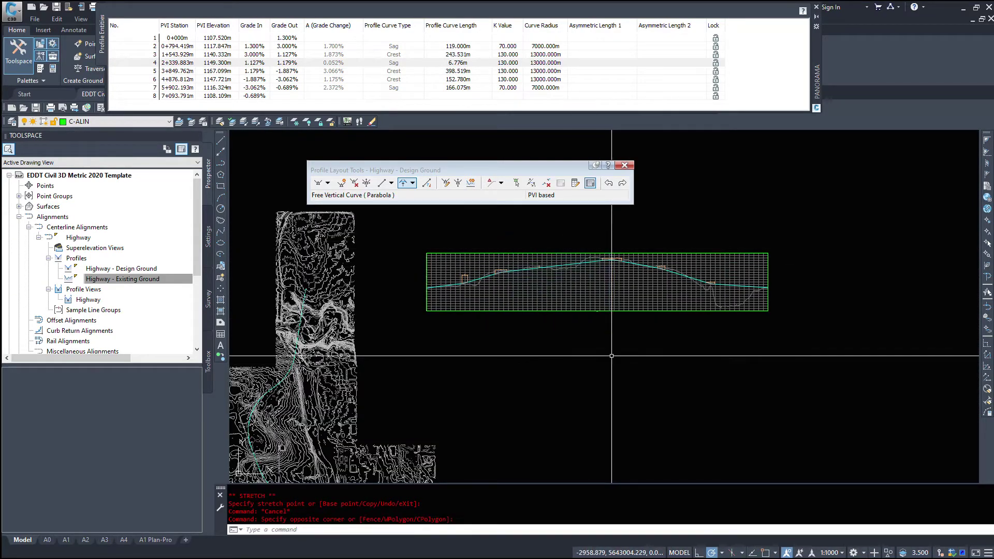
pyautogui.click(504, 217)
pyautogui.click(615, 328)
# Move the PVI of the short vertical curve at 2+339.883 forward to about station 2+635, elevation 1157.4 m, and deselect the profile
pyautogui.scroll(6, 555, 250)
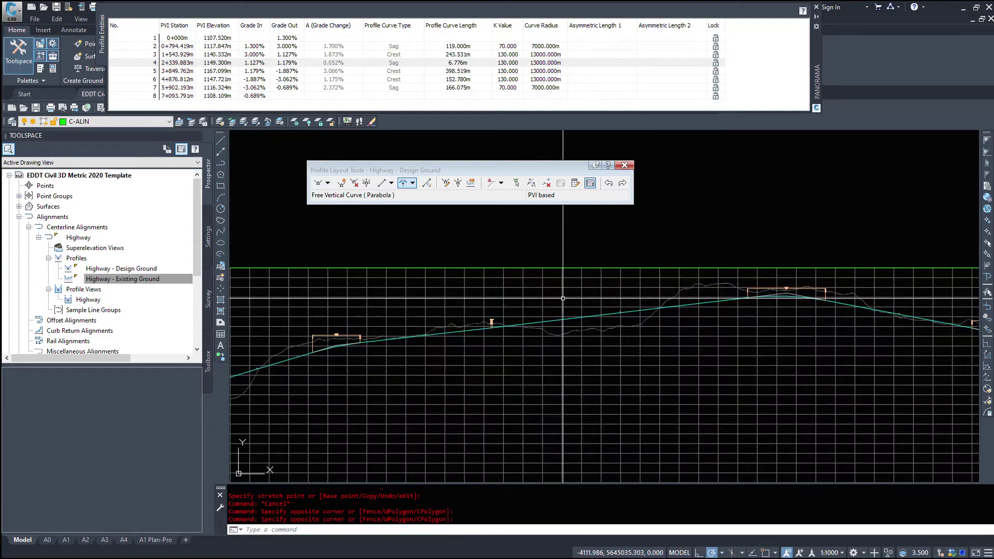
pyautogui.scroll(8, 563, 298)
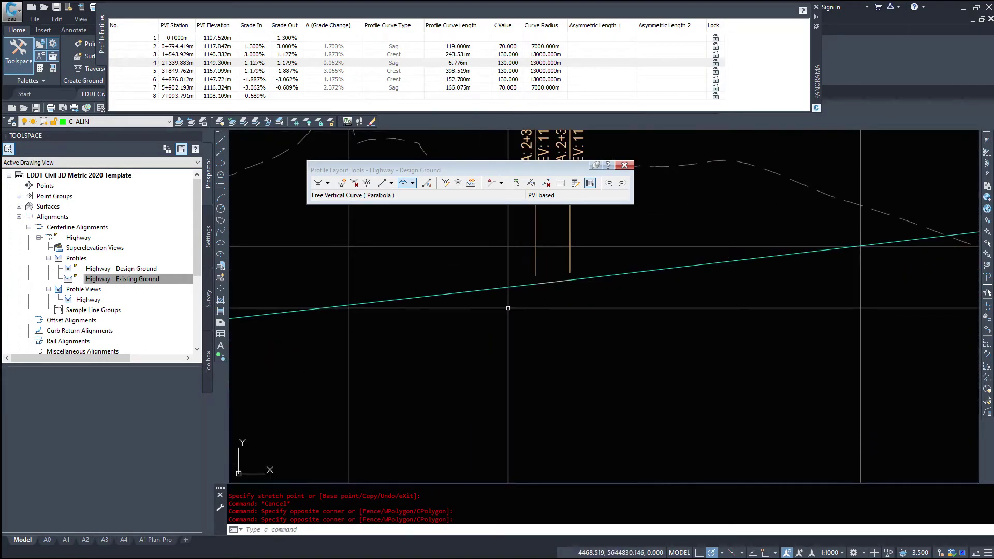
pyautogui.click(518, 286)
pyautogui.scroll(5, 452, 389)
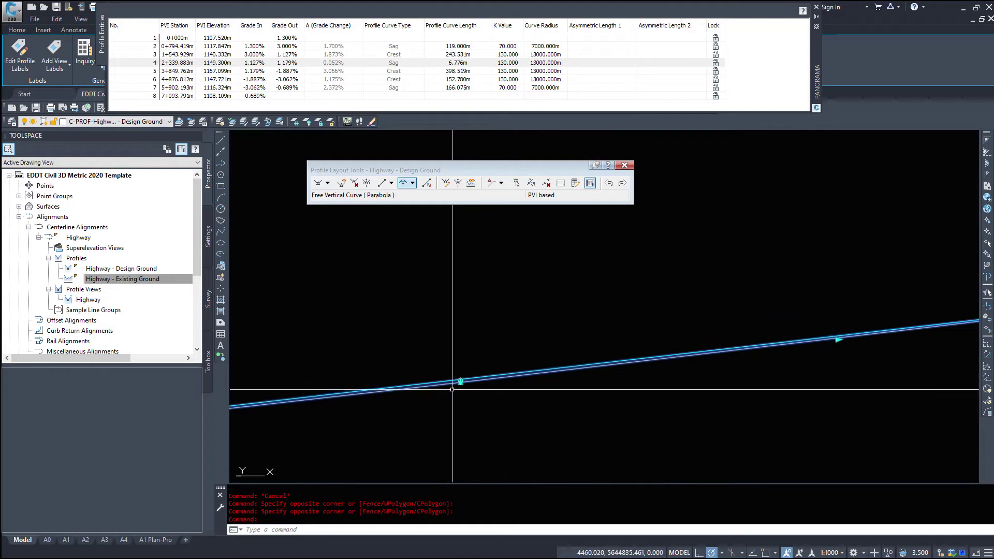
pyautogui.click(460, 382)
pyautogui.scroll(-4, 461, 383)
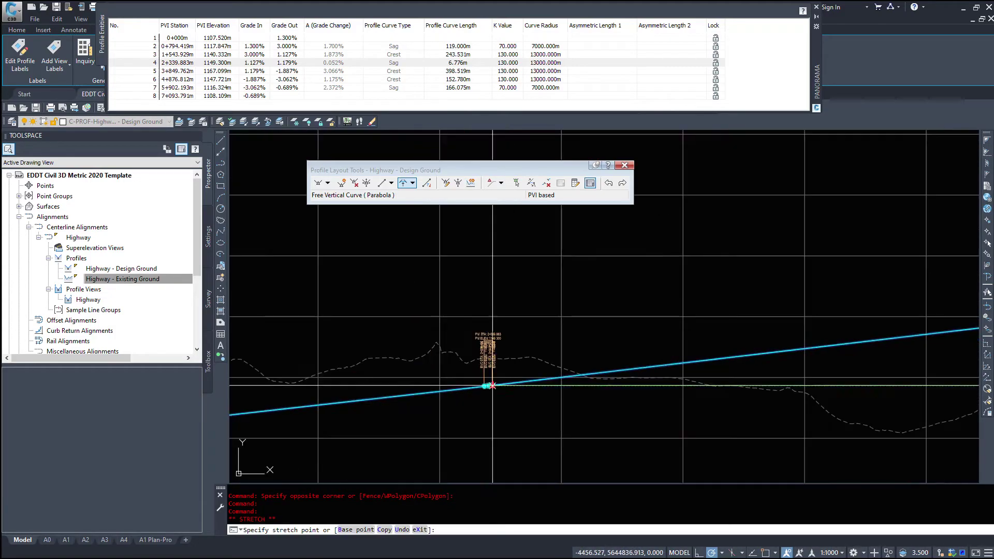
pyautogui.scroll(-2, 492, 386)
pyautogui.click(715, 323)
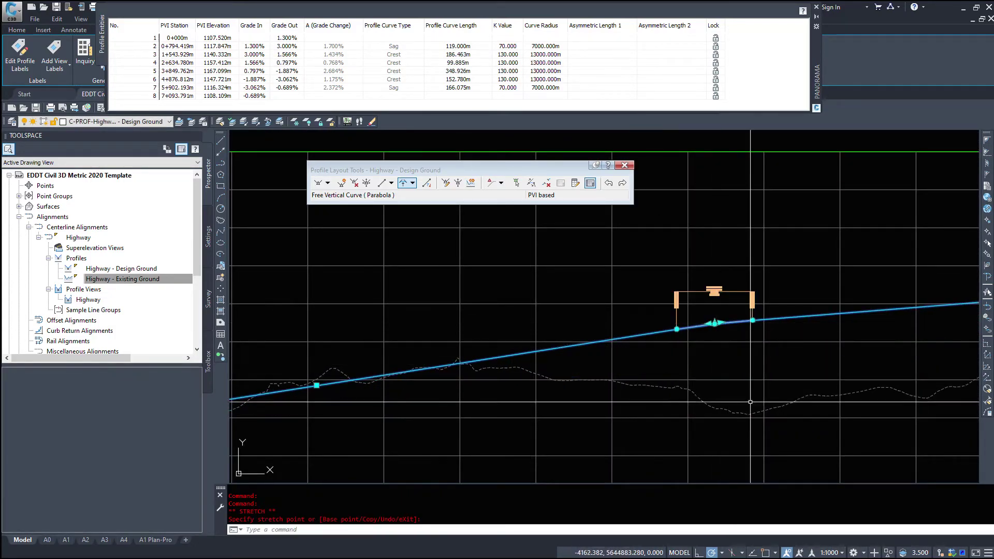
pyautogui.scroll(-5, 783, 447)
pyautogui.press('Escape')
# Set the Grade Out of the PVI at station 4+876.812 to -3% in the profile entities table
pyautogui.moveTo(782, 449); pyautogui.dragTo(513, 354, button='middle')
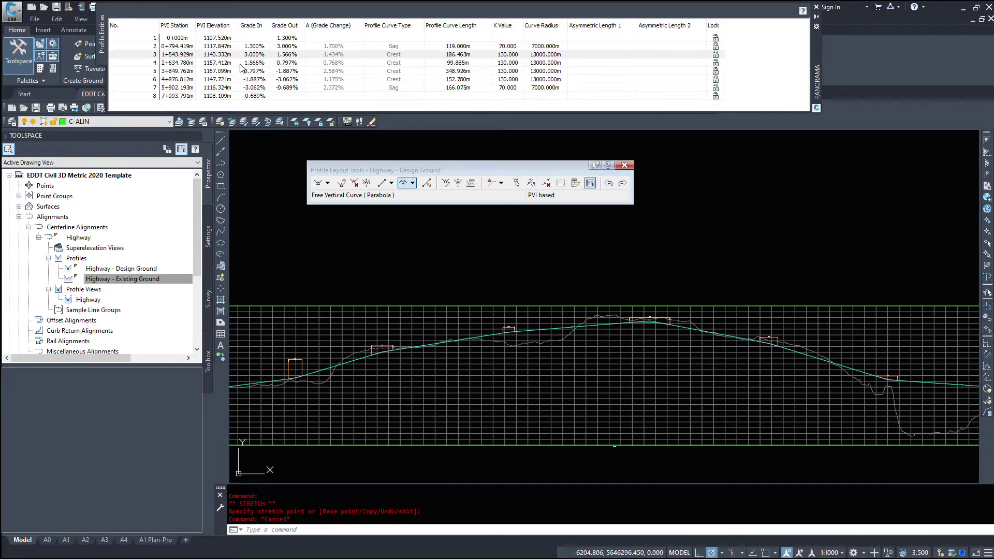
pyautogui.press('Escape')
pyautogui.moveTo(667, 327); pyautogui.dragTo(243, 290, button='middle')
pyautogui.click(284, 72)
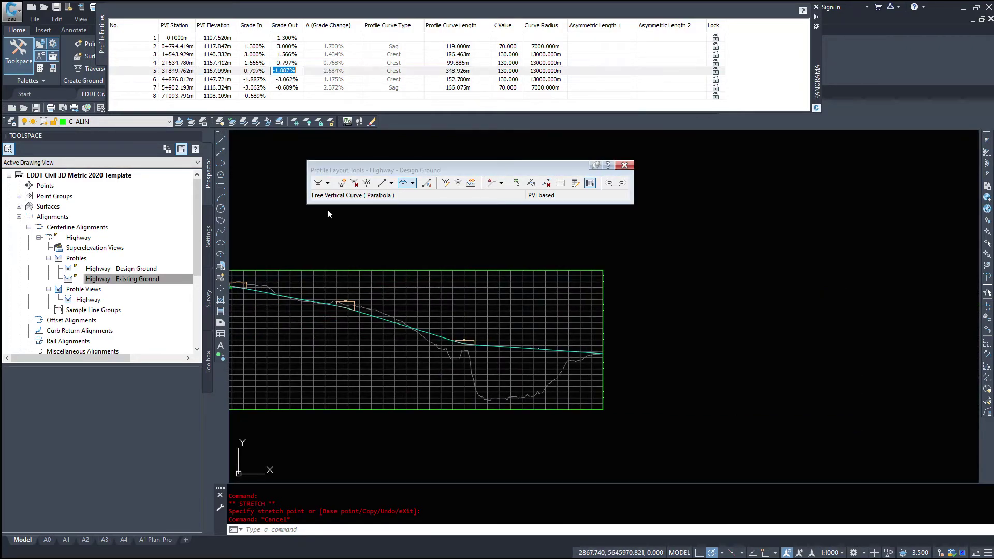
pyautogui.click(291, 80)
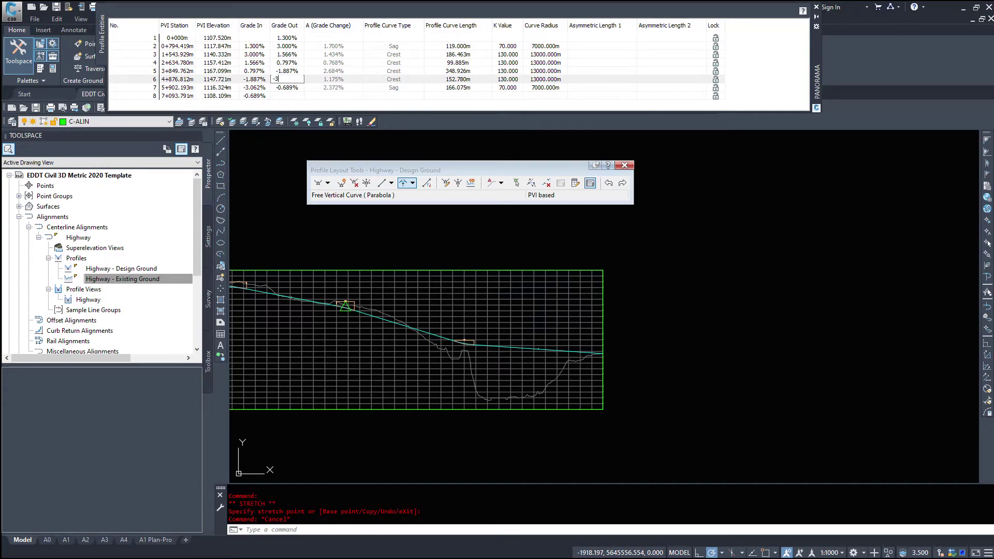
pyautogui.write('-3')
pyautogui.press('Return')
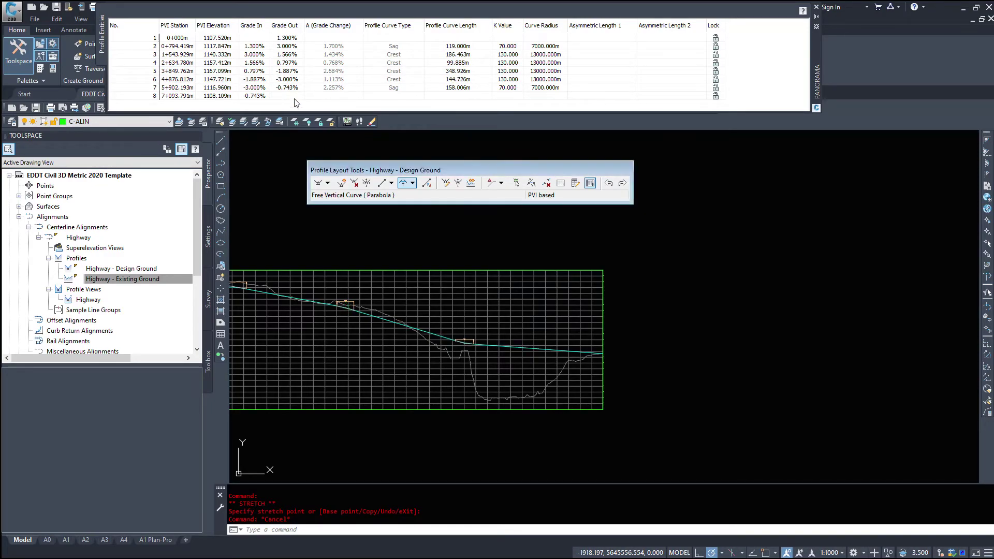
# Bring the whole profile view into sight and close the profile grid view
pyautogui.moveTo(540, 402); pyautogui.dragTo(851, 483, button='middle')
pyautogui.press('Escape')
pyautogui.scroll(-4, 510, 433)
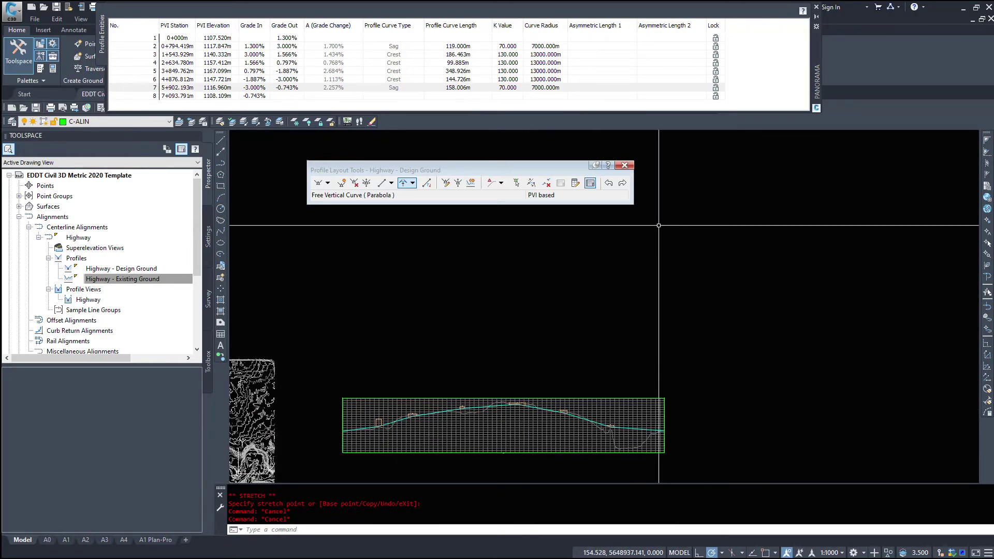
pyautogui.click(817, 7)
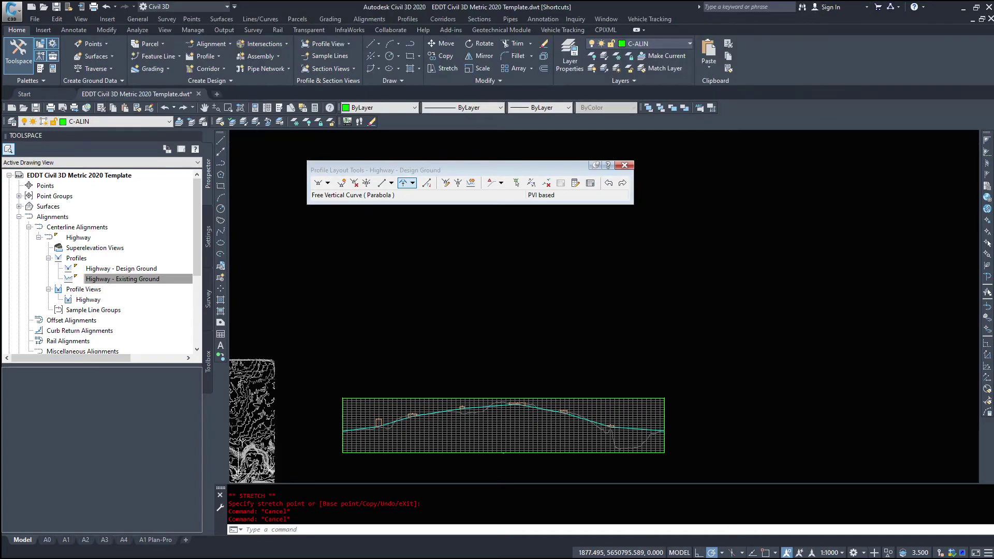
# Review the edited design profile against the existing ground along the full length of the Highway profile view
pyautogui.scroll(-3, 566, 398)
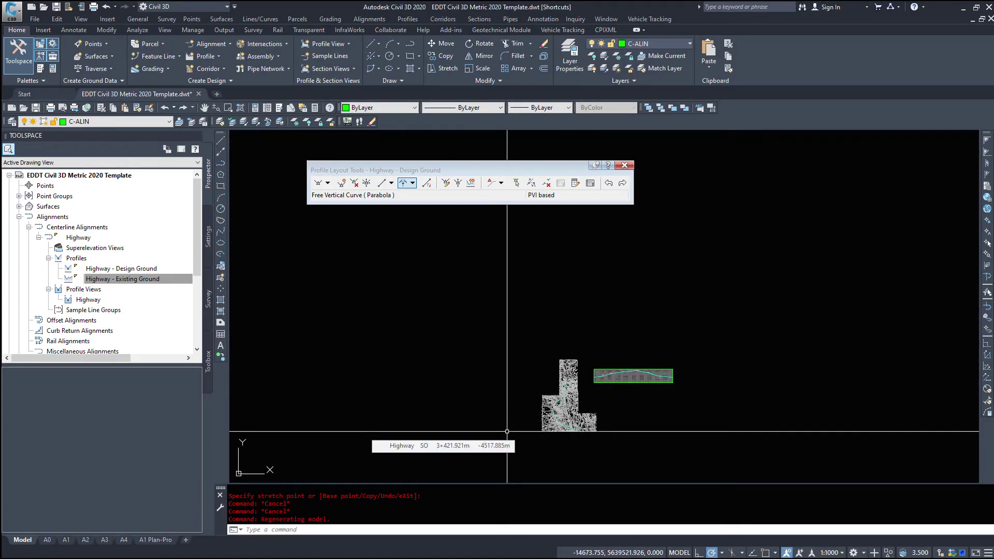
pyautogui.scroll(8, 622, 376)
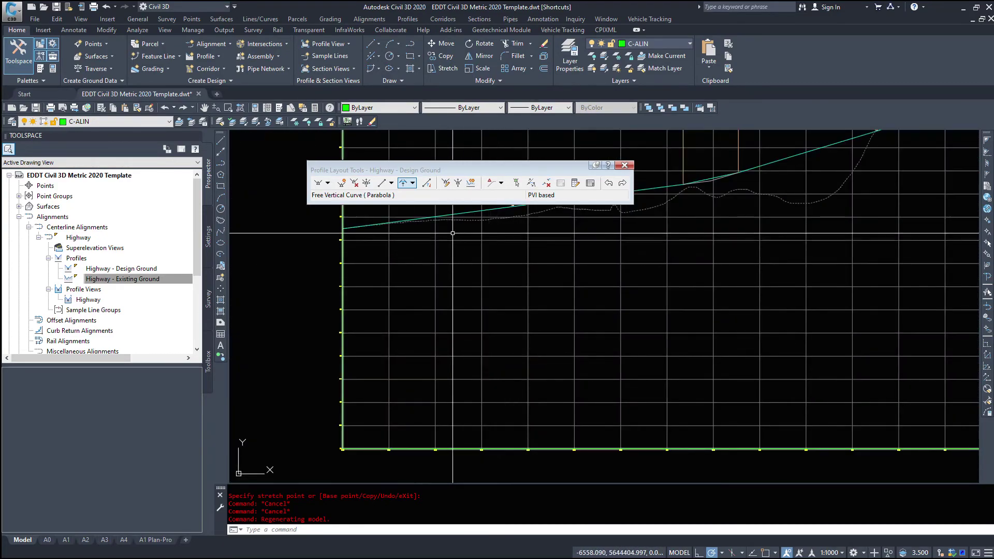
pyautogui.moveTo(453, 233); pyautogui.dragTo(421, 353, button='middle')
pyautogui.moveTo(730, 291); pyautogui.dragTo(533, 311, button='middle')
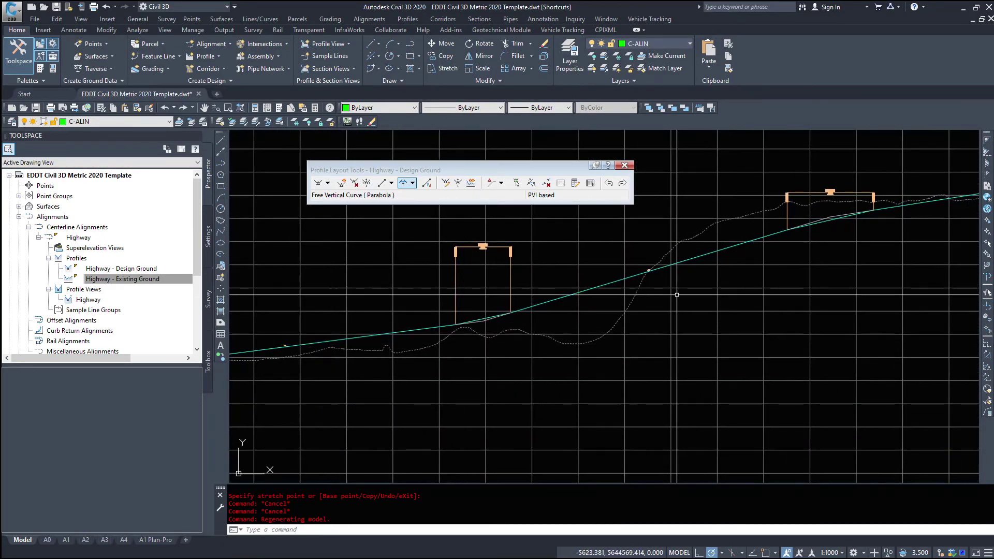
pyautogui.scroll(-5, 677, 295)
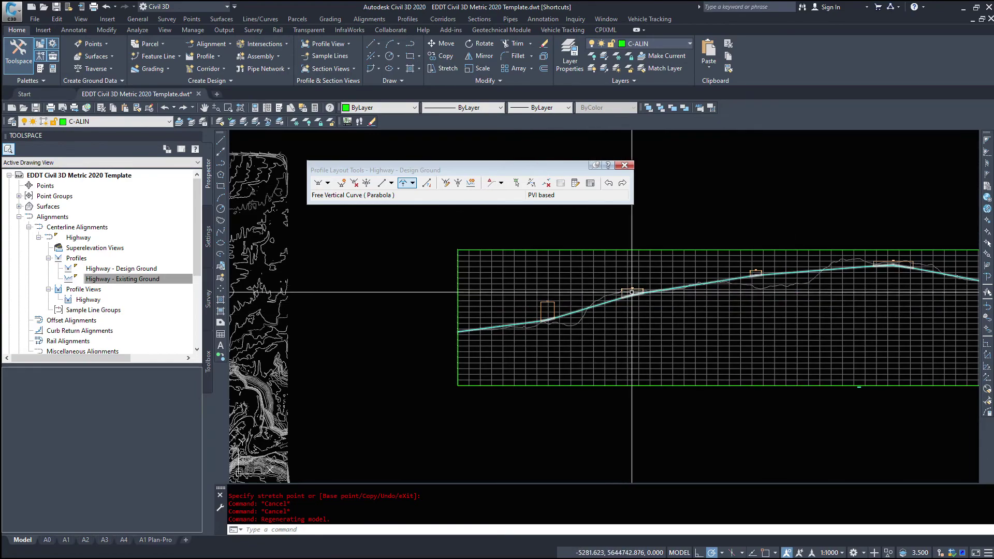
pyautogui.moveTo(692, 317); pyautogui.dragTo(325, 314, button='middle')
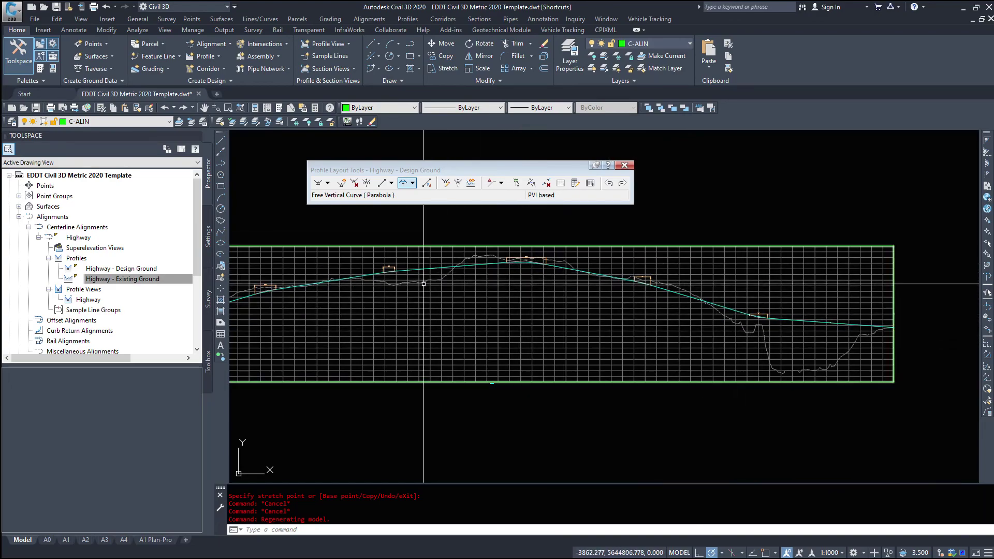
pyautogui.moveTo(585, 272); pyautogui.dragTo(710, 285, button='middle')
pyautogui.rightClick(710, 284)
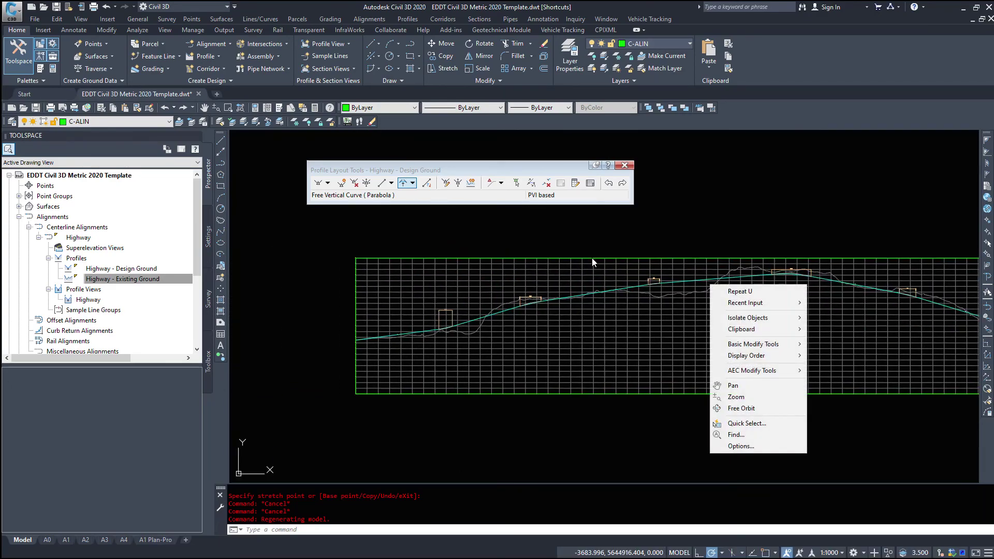
pyautogui.click(697, 194)
pyautogui.click(825, 236)
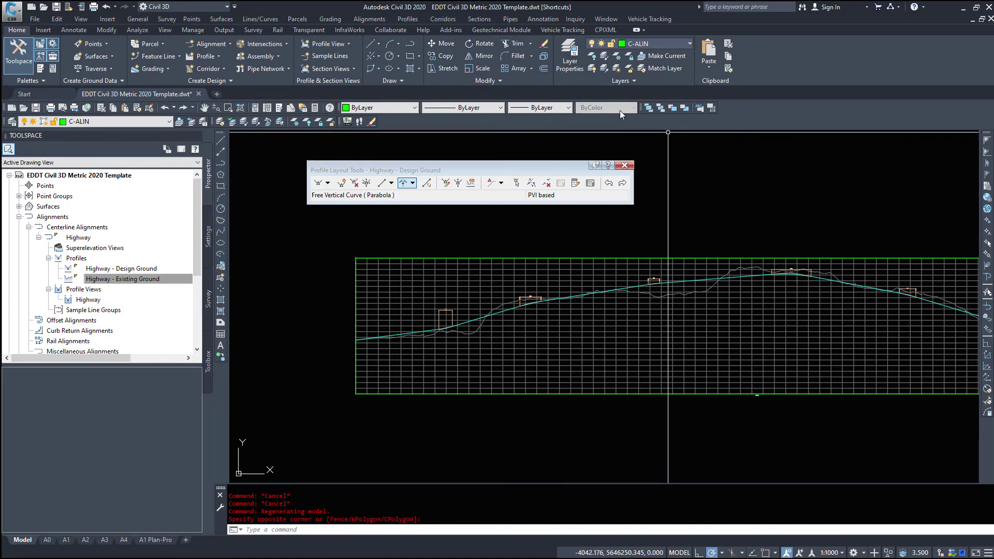
pyautogui.moveTo(728, 272); pyautogui.dragTo(378, 269, button='middle')
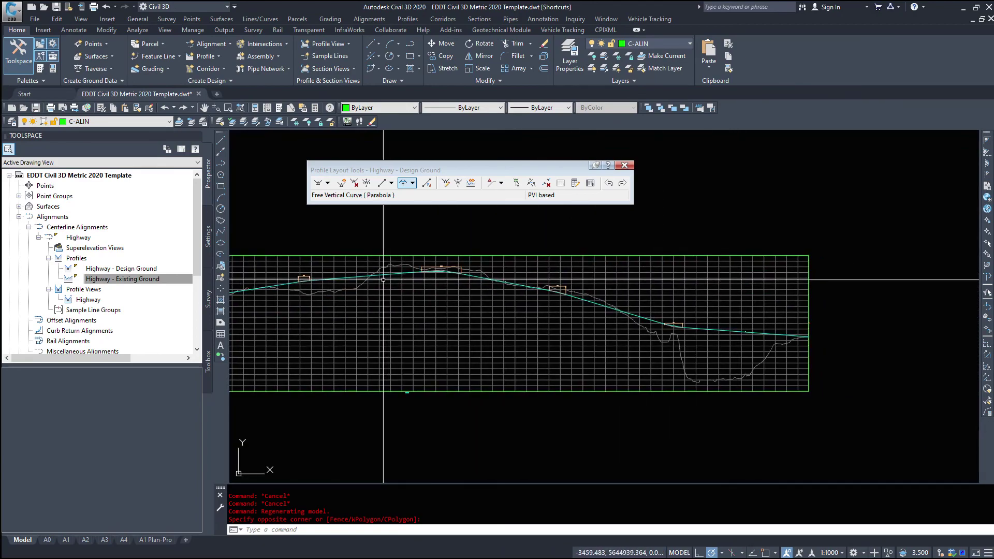